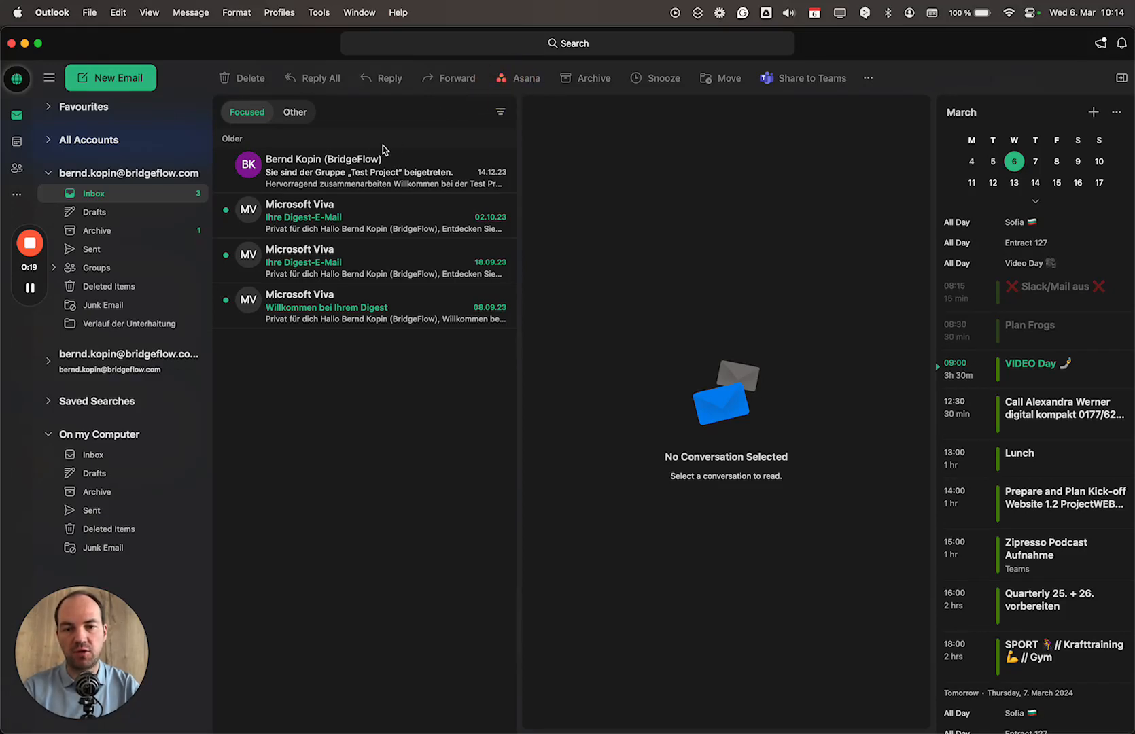
- Open the 'Sie sind der Gruppe „Test Project“ beigetreten' welcome email in the reading pane
{"action": "left_click", "coordinate": [357, 173]}
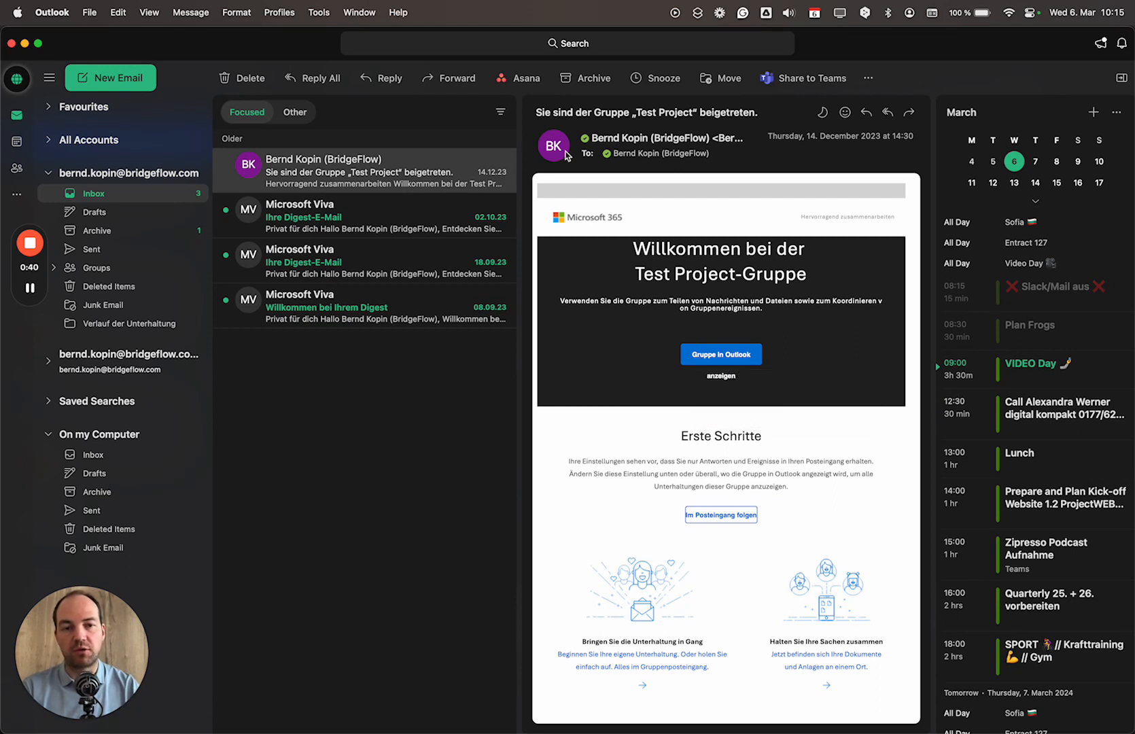
- Start an Asana task from this email and name it 'Follow up on Microsoft Project'
{"action": "left_click", "coordinate": [526, 85]}
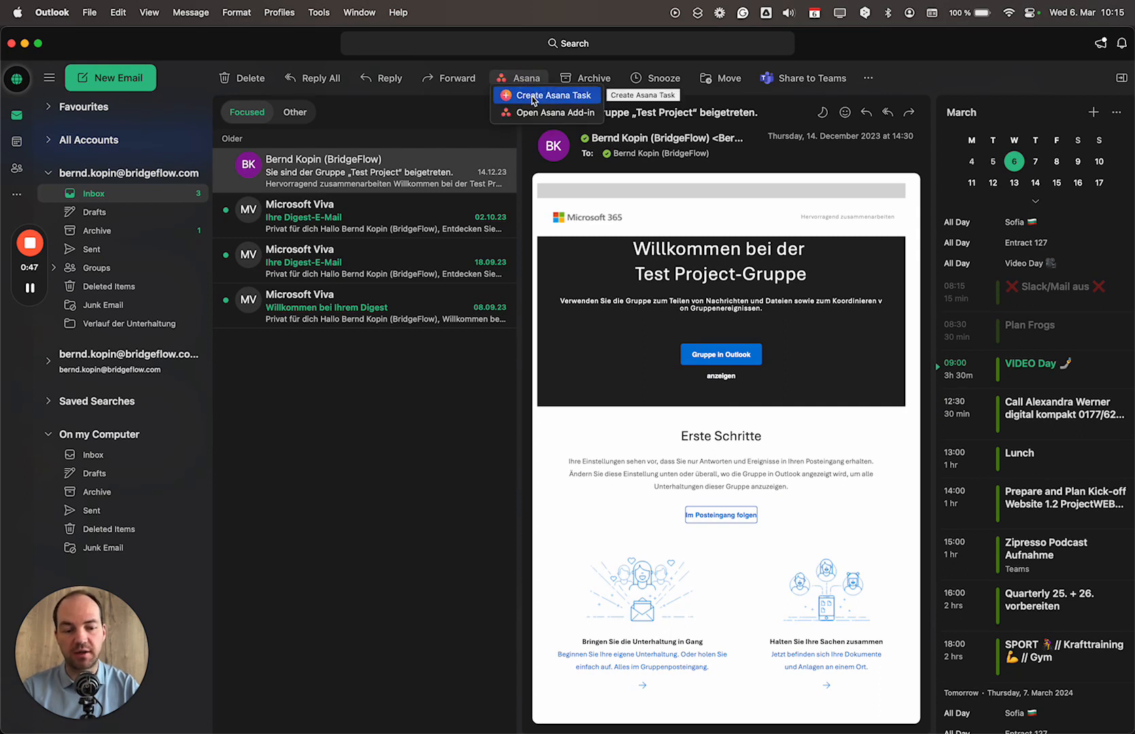
{"action": "left_click", "coordinate": [533, 96]}
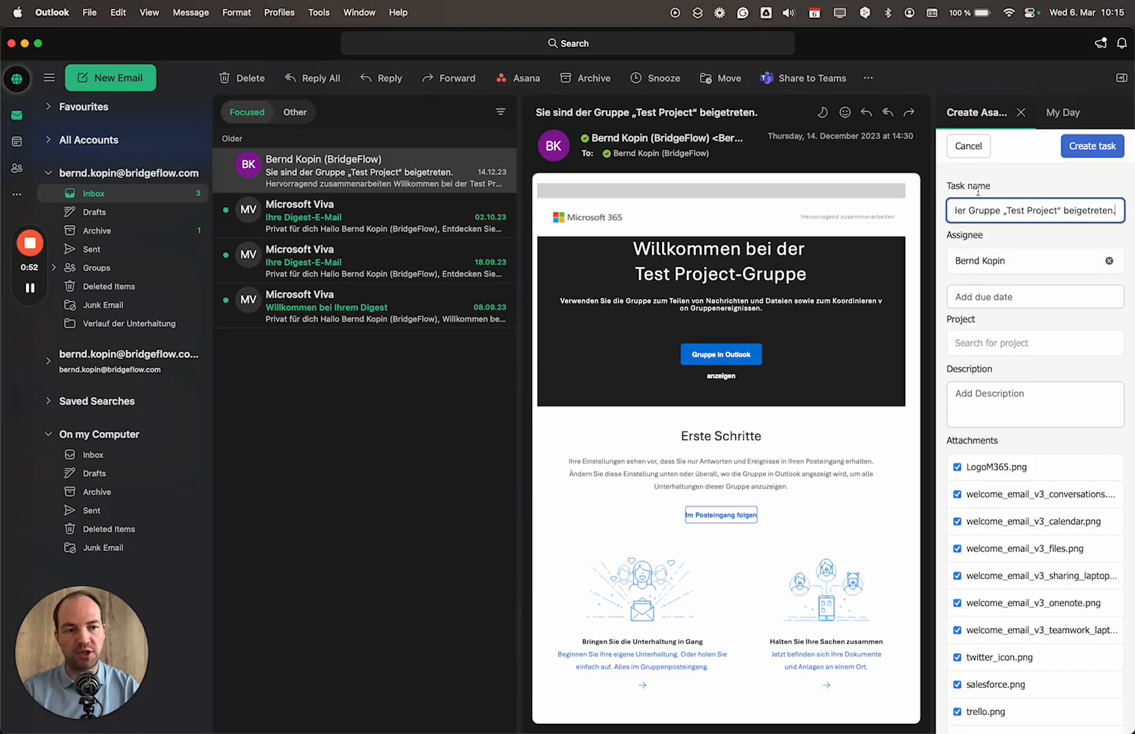
{"action": "left_click_drag", "start_coordinate": [963, 209], "coordinate": [1121, 210]}
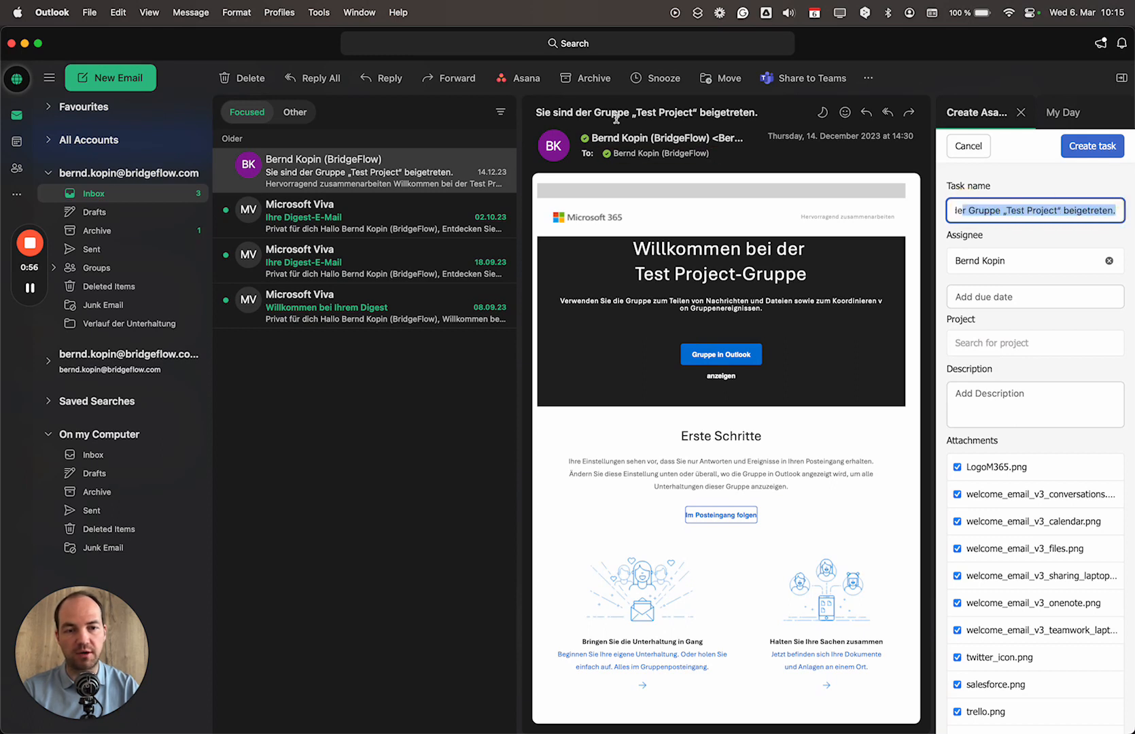
{"action": "key", "text": "super+a"}
{"action": "type", "text": "Follo"}
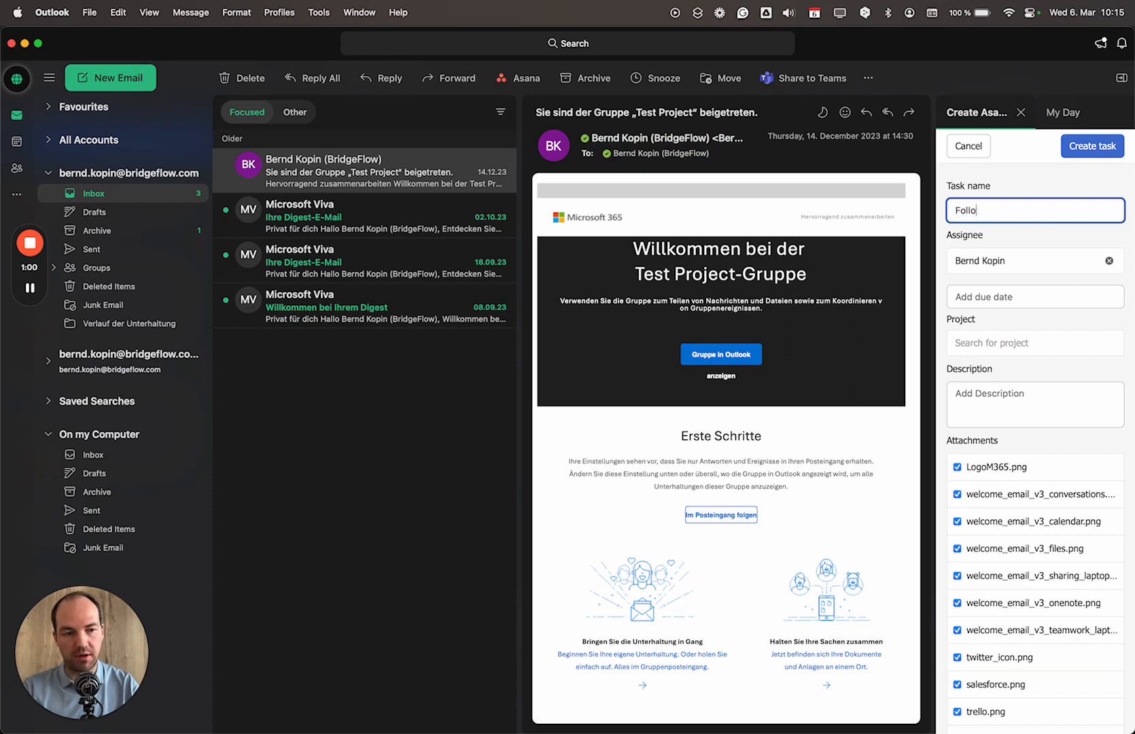
{"action": "type", "text": "pw p on T"}
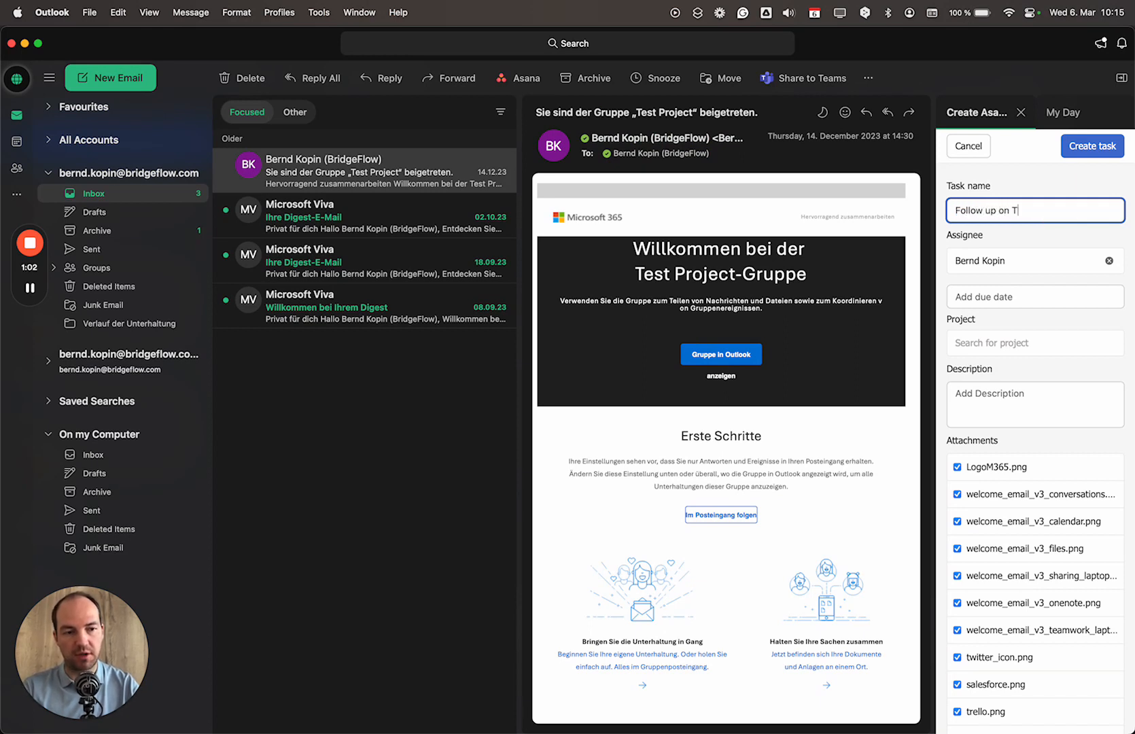
{"action": "key", "text": "BackSpace"}
{"action": "key", "text": "BackSpace"}
{"action": "key", "text": "BackSpace"}
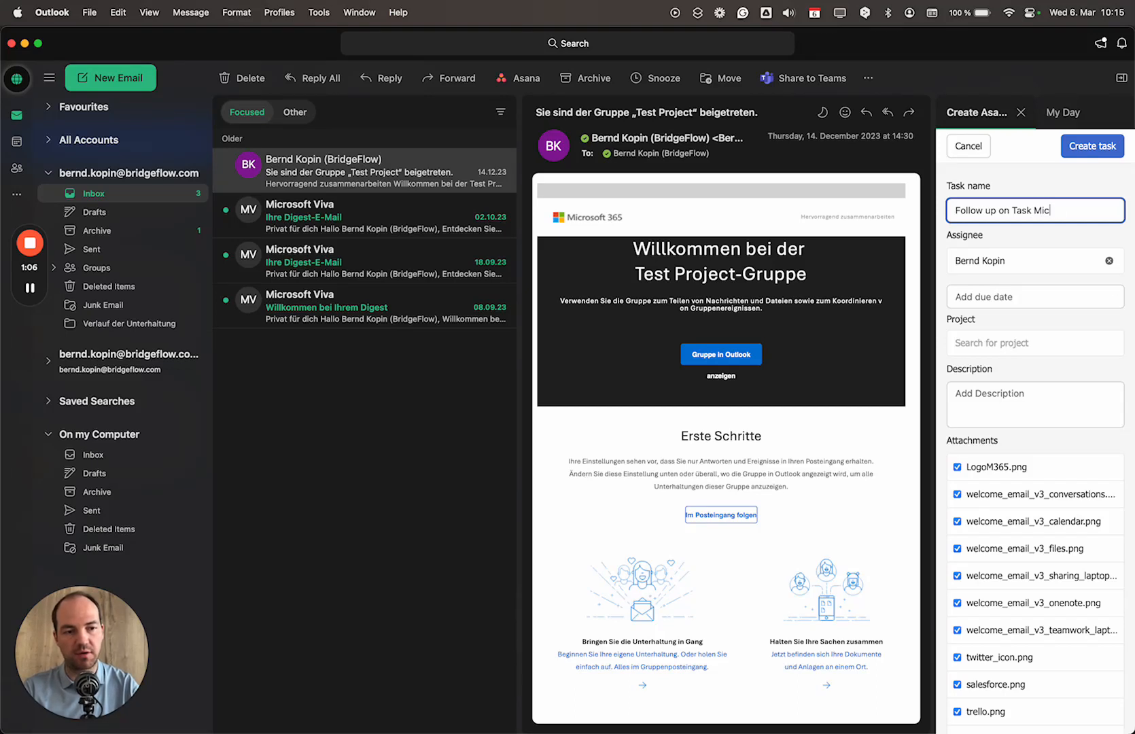
{"action": "type", "text": "rosoft Project"}
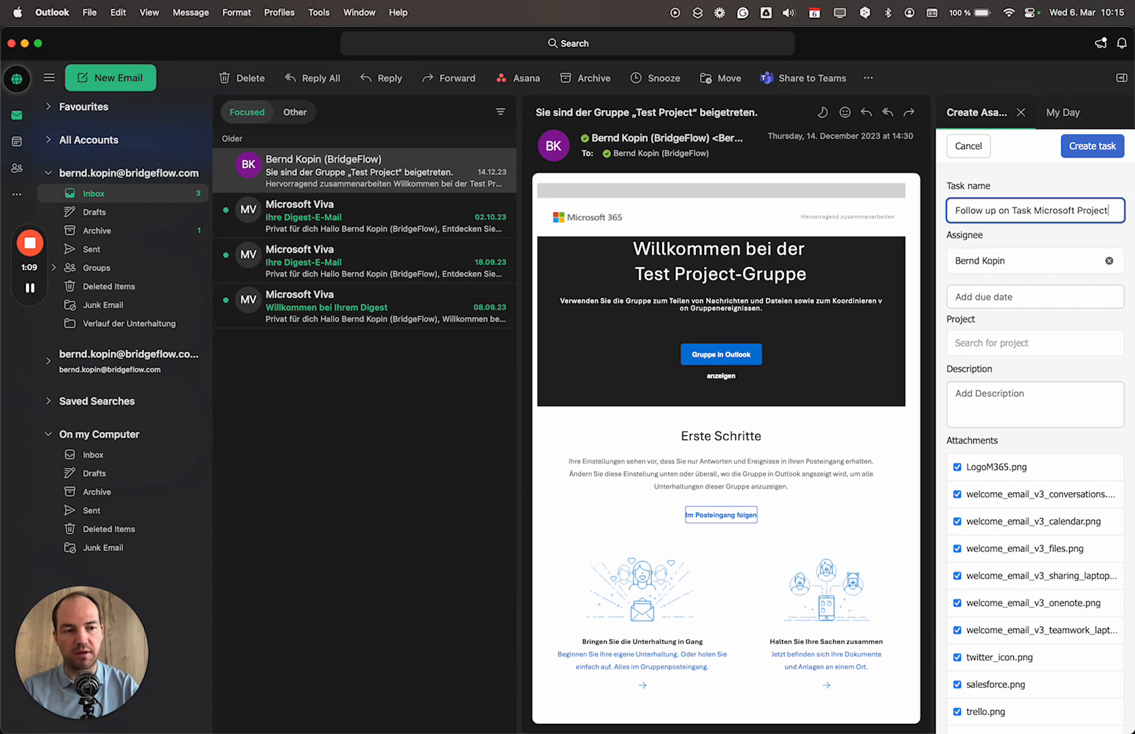
- Confirm the assignee and create the task, keeping attachments and the email as a comment
{"action": "left_click", "coordinate": [1010, 262]}
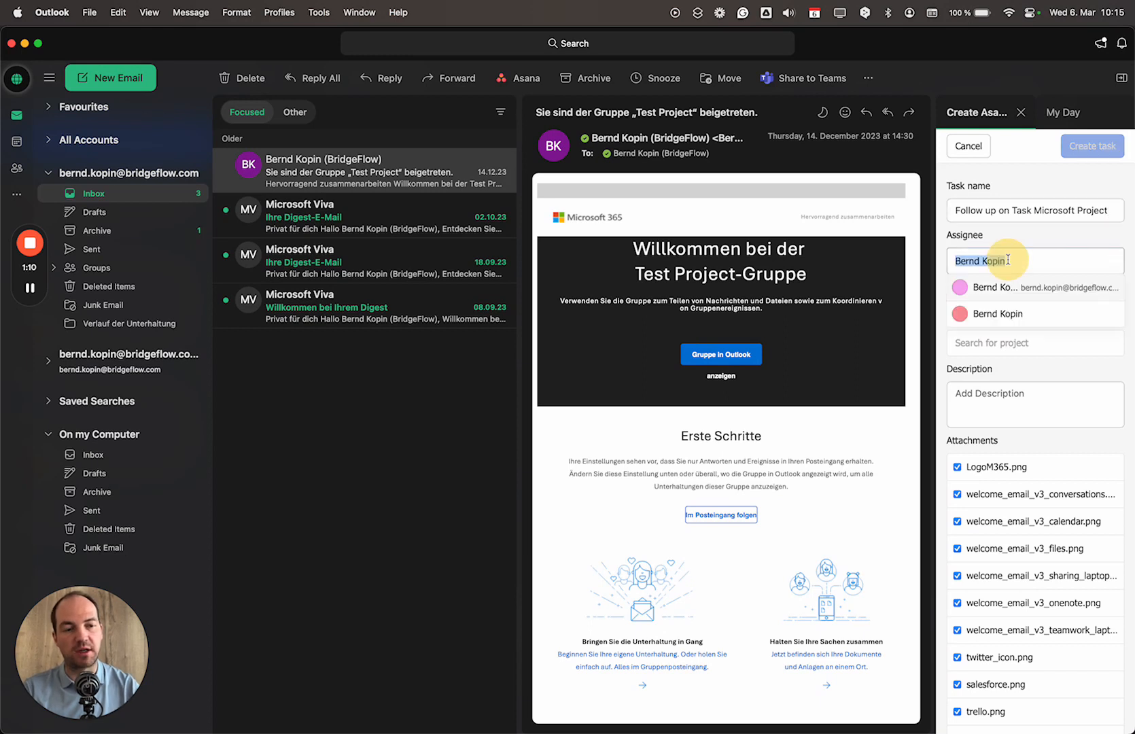
{"action": "left_click", "coordinate": [1023, 249]}
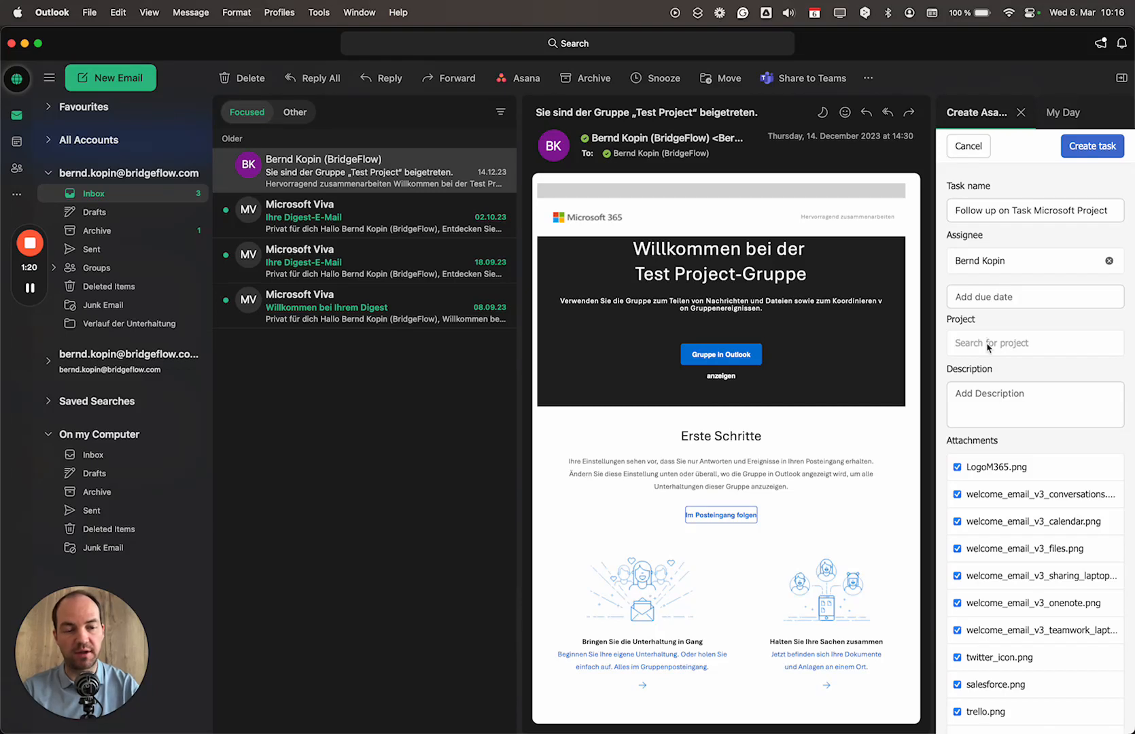
{"action": "left_click", "coordinate": [1017, 397]}
{"action": "scroll", "coordinate": [1034, 448], "scroll_direction": "down", "scroll_amount": 3}
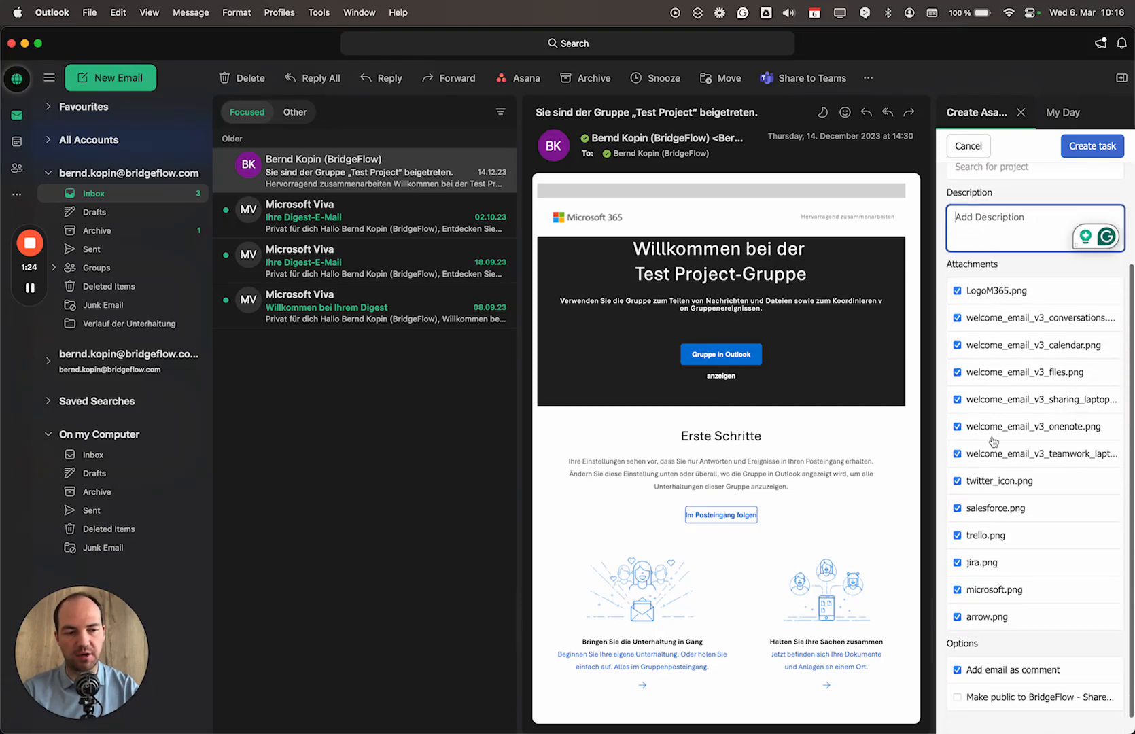
{"action": "scroll", "coordinate": [990, 525], "scroll_direction": "down", "scroll_amount": 1}
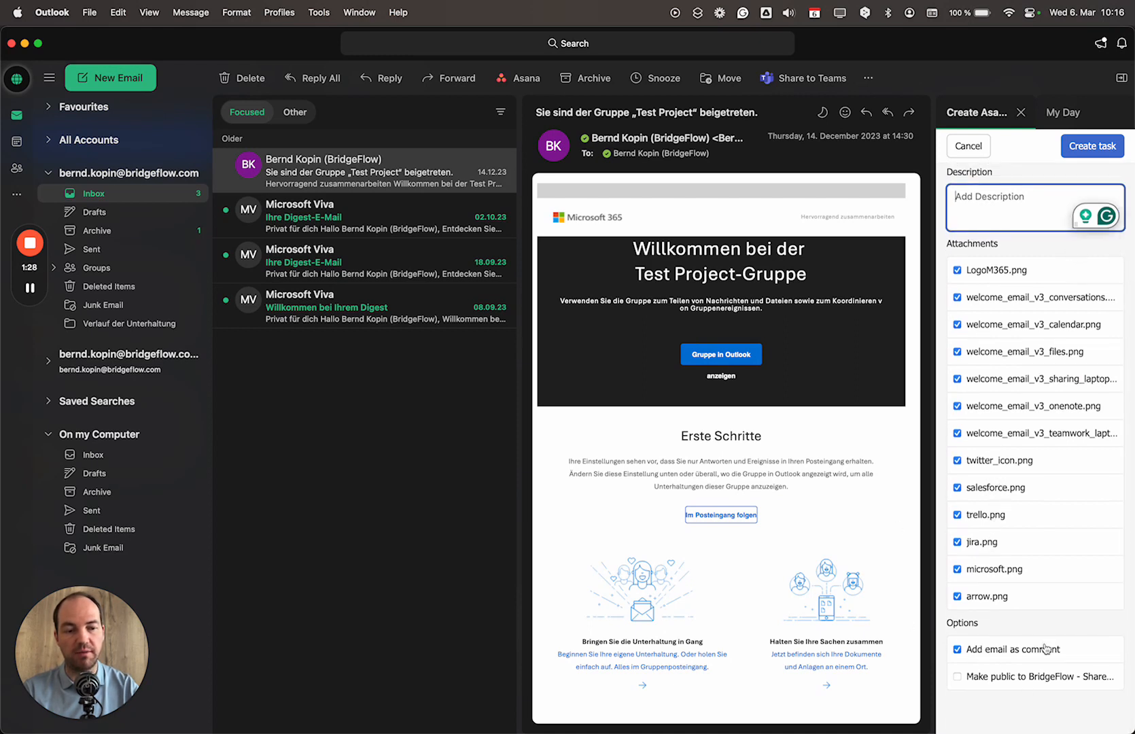
{"action": "left_click", "coordinate": [1113, 150]}
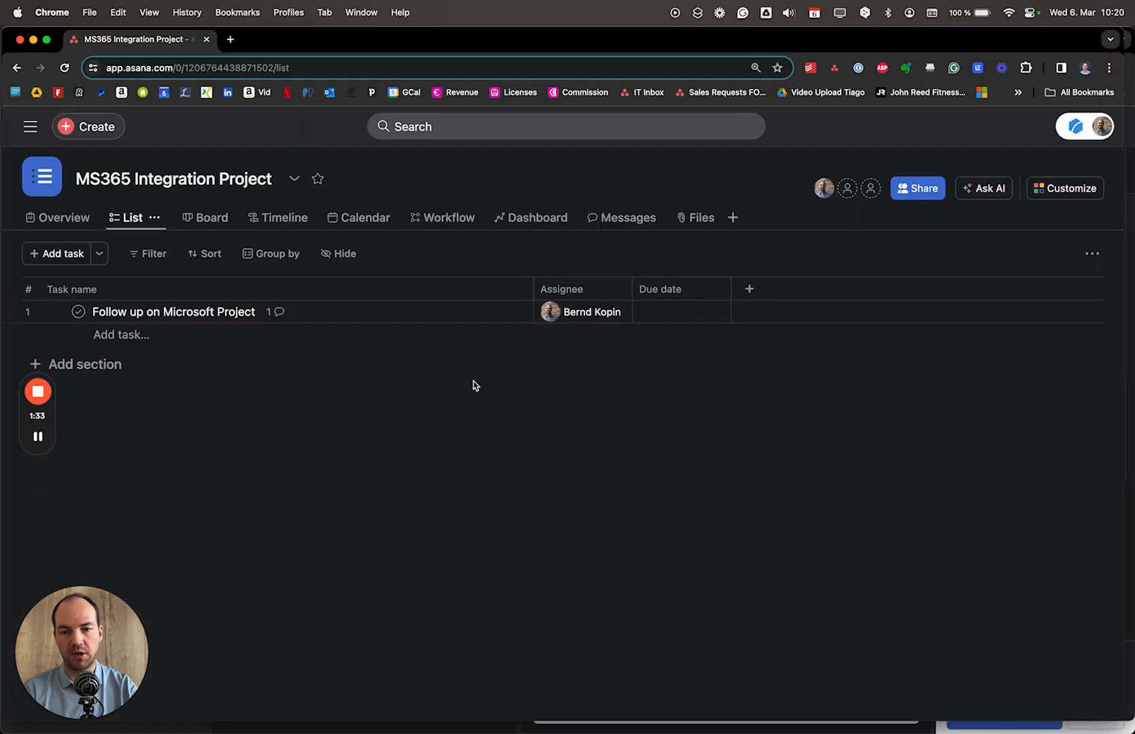
- Open the Follow up on Microsoft Project task's details from the project list
{"action": "left_click", "coordinate": [97, 310]}
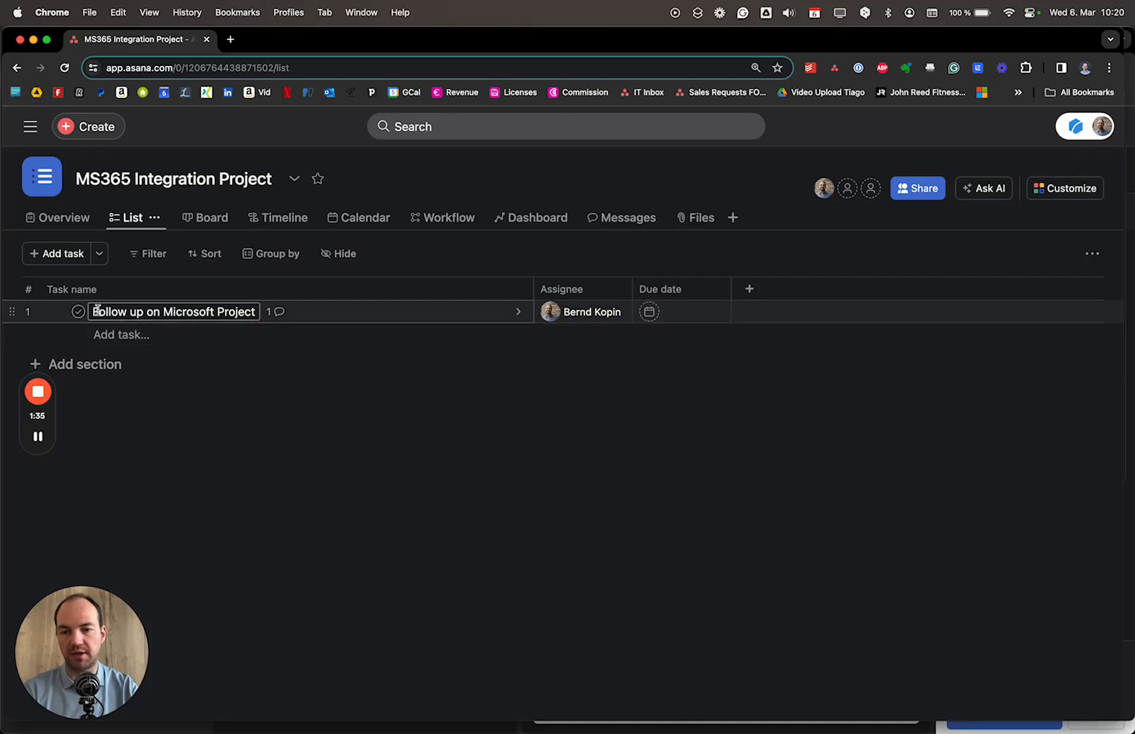
{"action": "left_click_drag", "start_coordinate": [95, 313], "coordinate": [255, 314]}
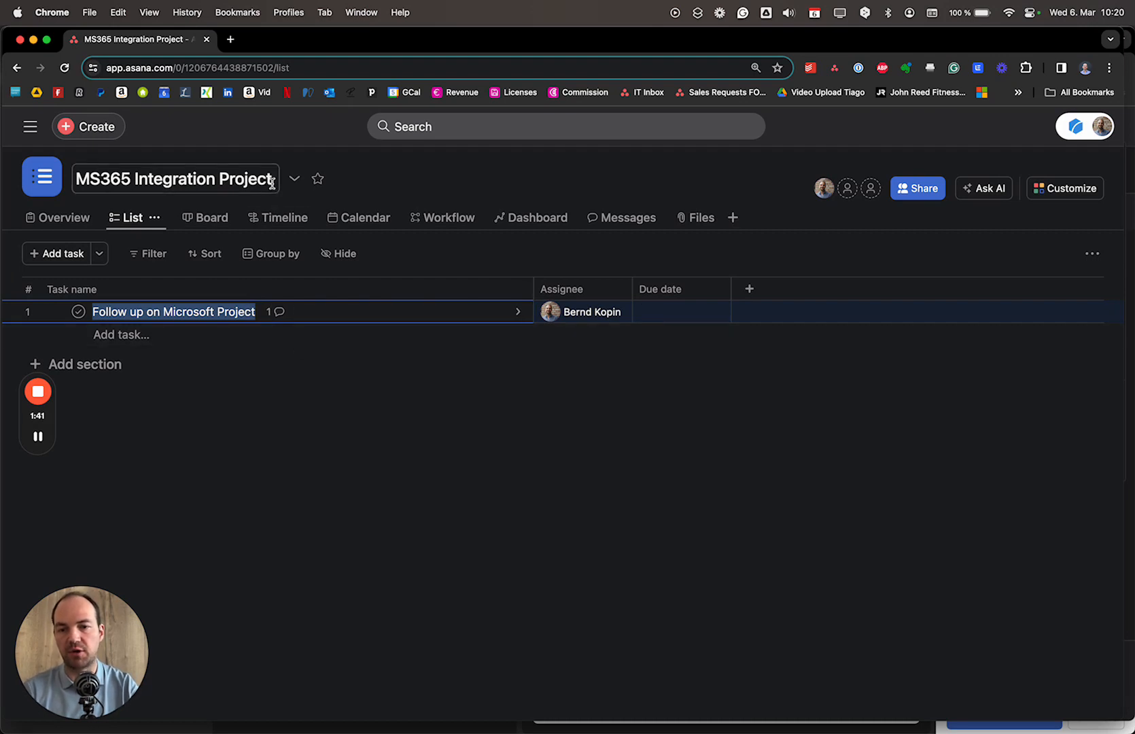
{"action": "left_click", "coordinate": [326, 314]}
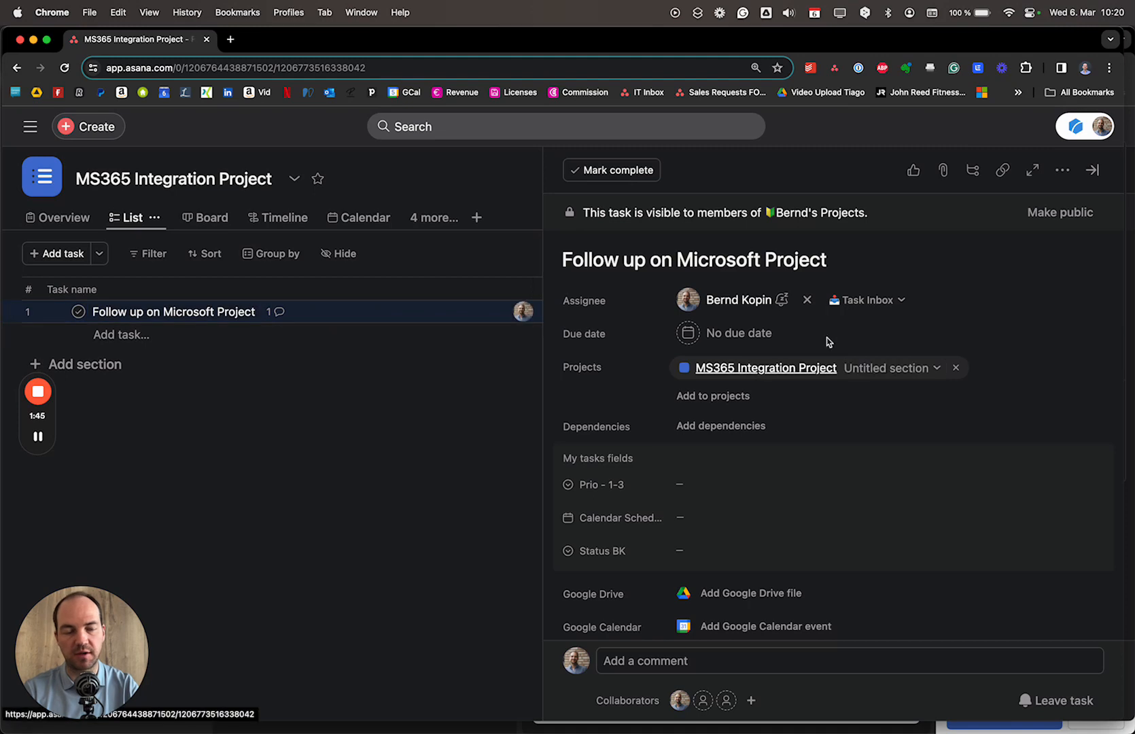
{"action": "scroll", "coordinate": [729, 404], "scroll_direction": "down", "scroll_amount": 10}
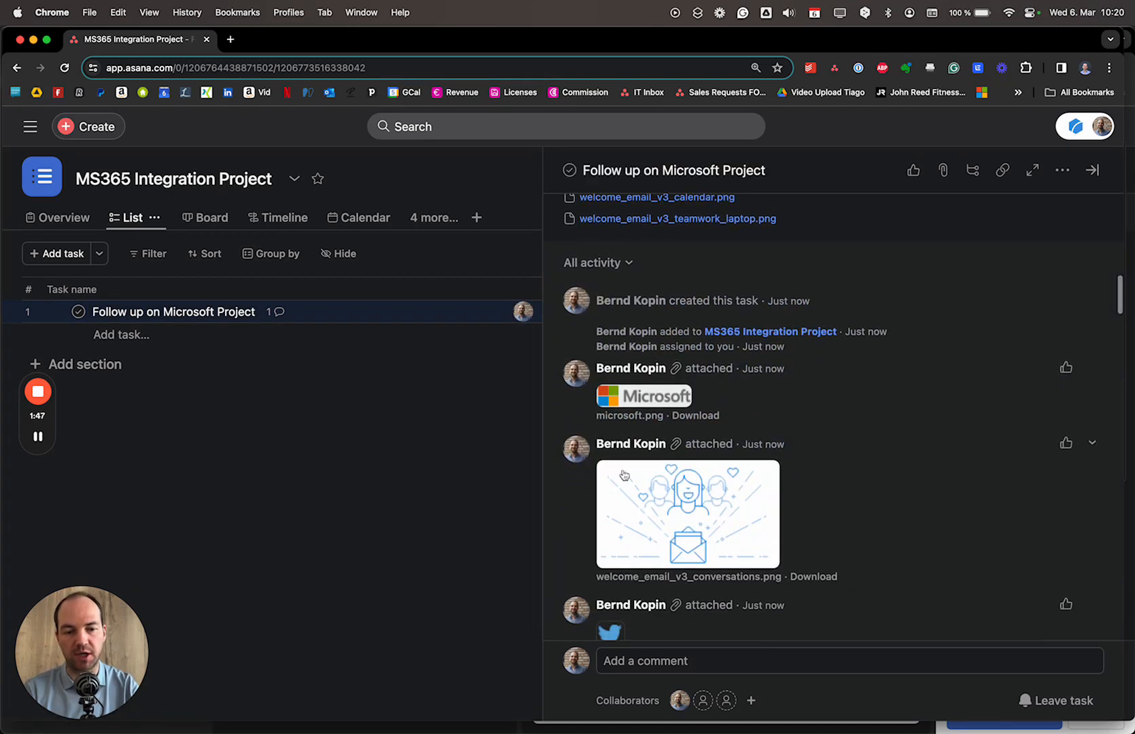
{"action": "scroll", "coordinate": [662, 399], "scroll_direction": "up", "scroll_amount": 10}
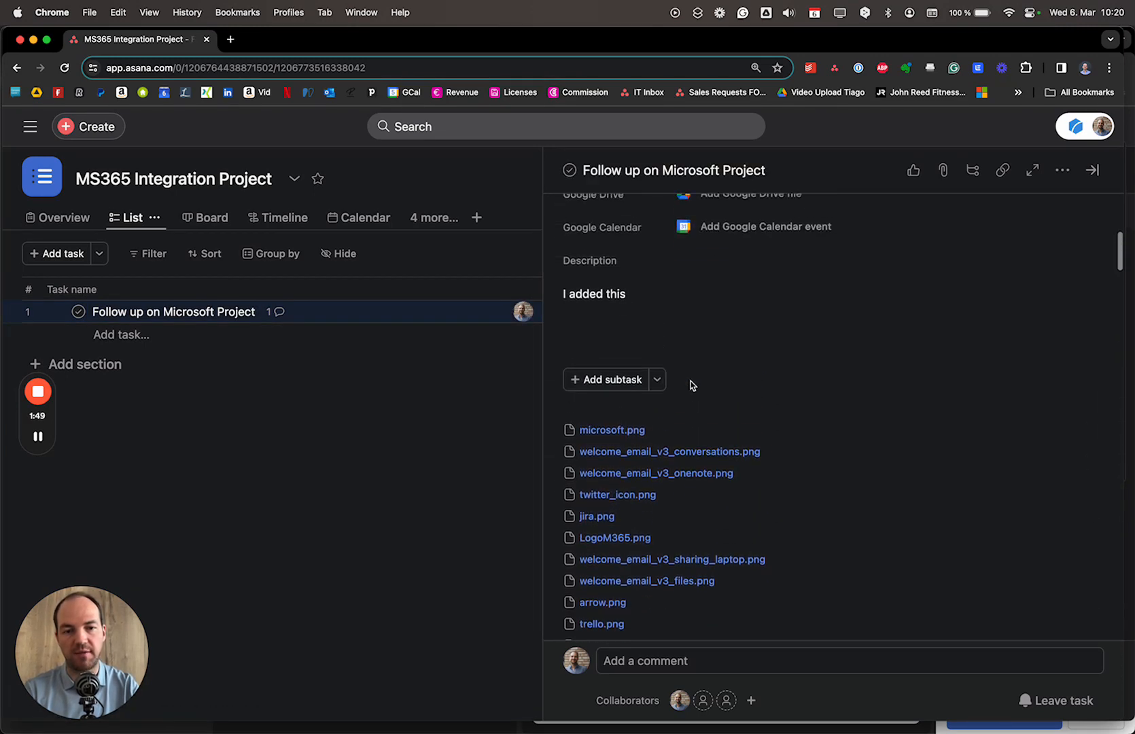
- Check the 'I added this' description and image attachments, then open the comment box
{"action": "left_click", "coordinate": [633, 312]}
{"action": "scroll", "coordinate": [690, 306], "scroll_direction": "up", "scroll_amount": 2}
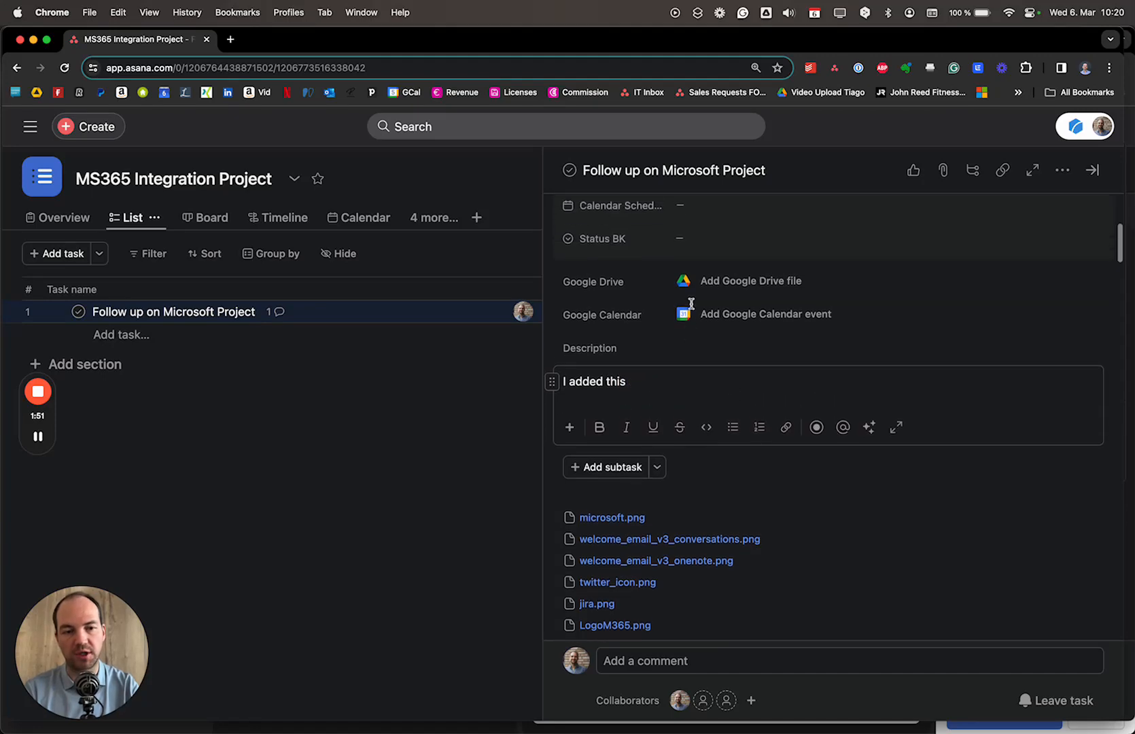
{"action": "scroll", "coordinate": [692, 308], "scroll_direction": "up", "scroll_amount": 5}
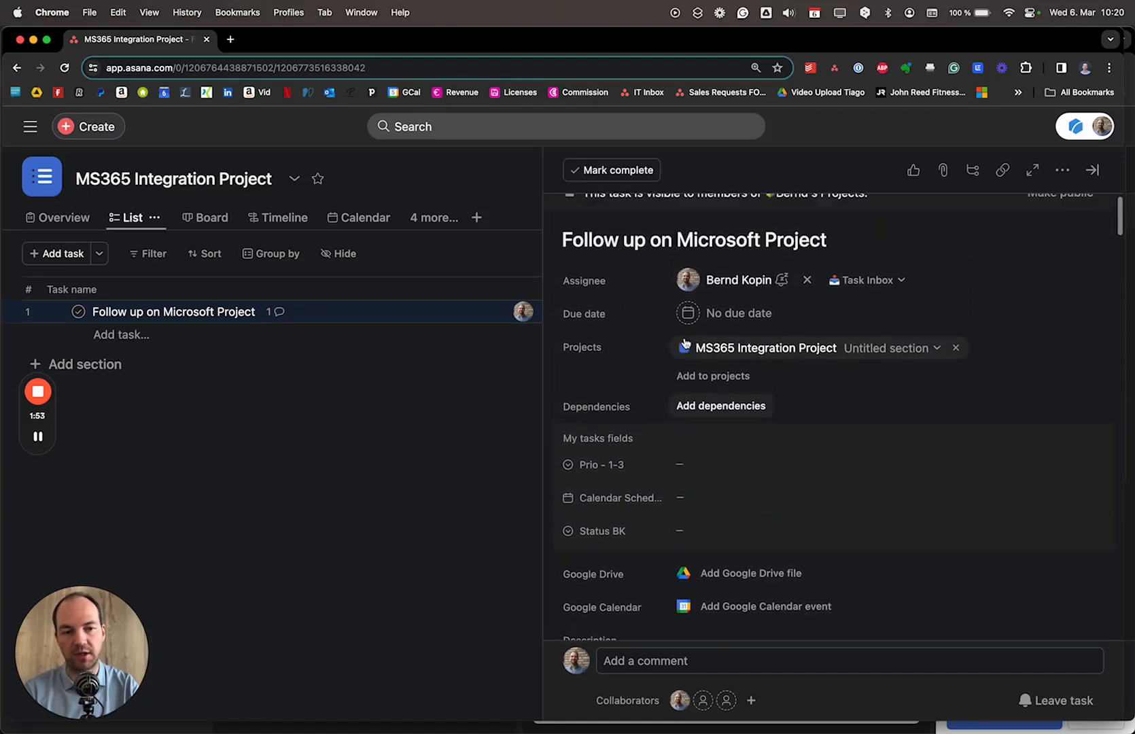
{"action": "scroll", "coordinate": [672, 375], "scroll_direction": "down", "scroll_amount": 15}
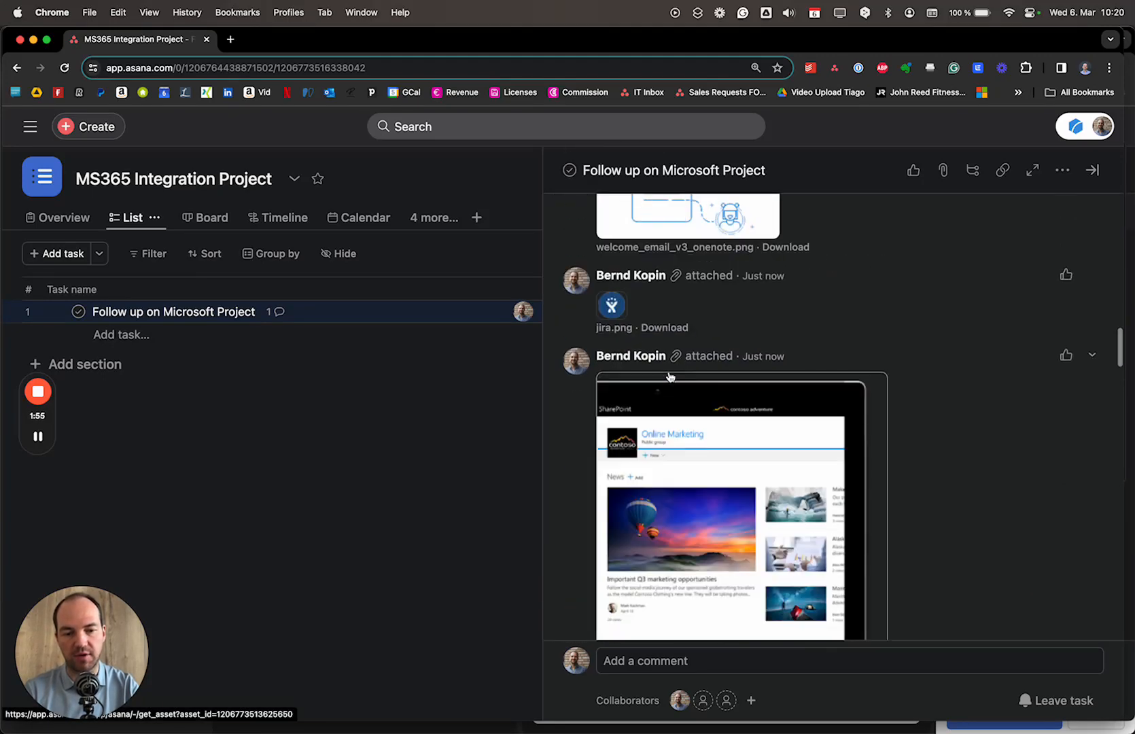
{"action": "left_click", "coordinate": [722, 660]}
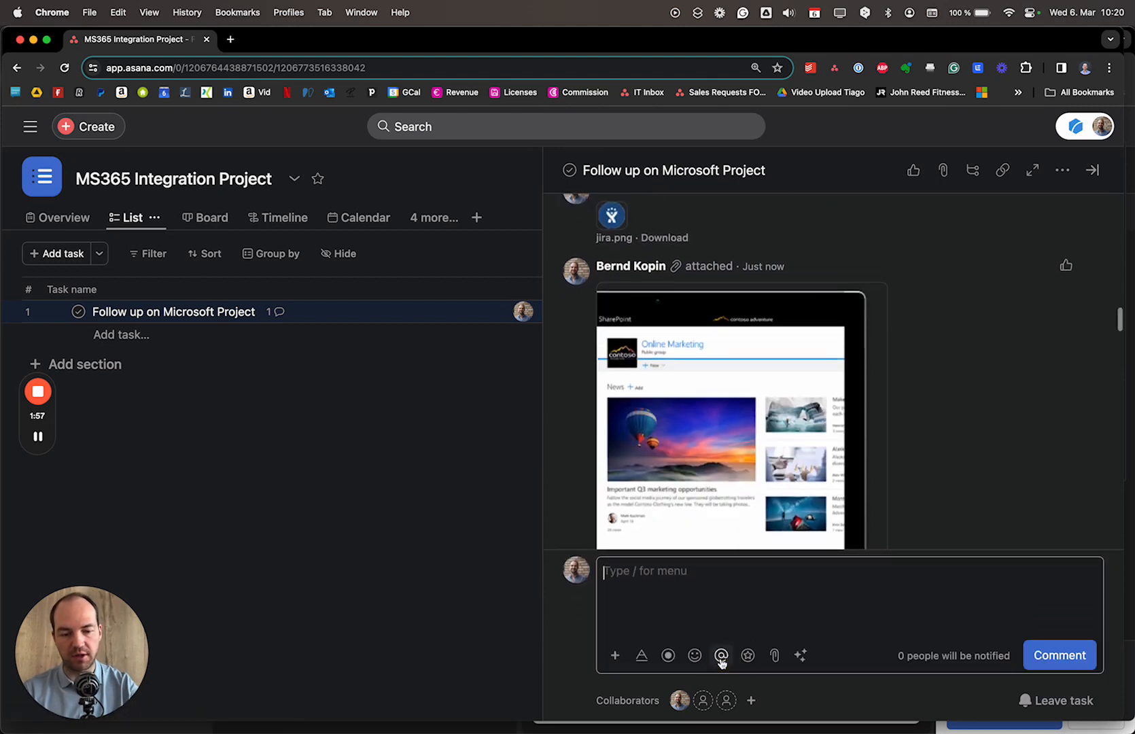
- Post a comment mentioning a teammate: 'pls take a look I will assign a sub-task to you'
{"action": "left_click", "coordinate": [721, 655]}
{"action": "type", "text": "linda"}
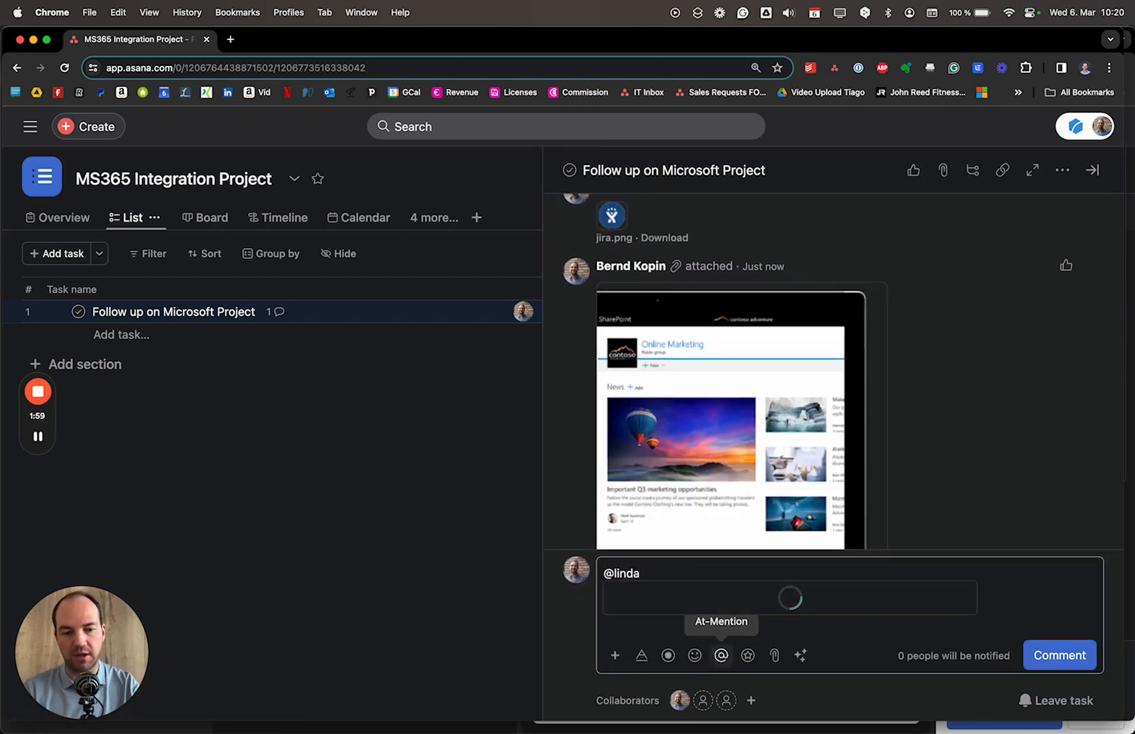
{"action": "key", "text": "Return"}
{"action": "type", "text": "ok"}
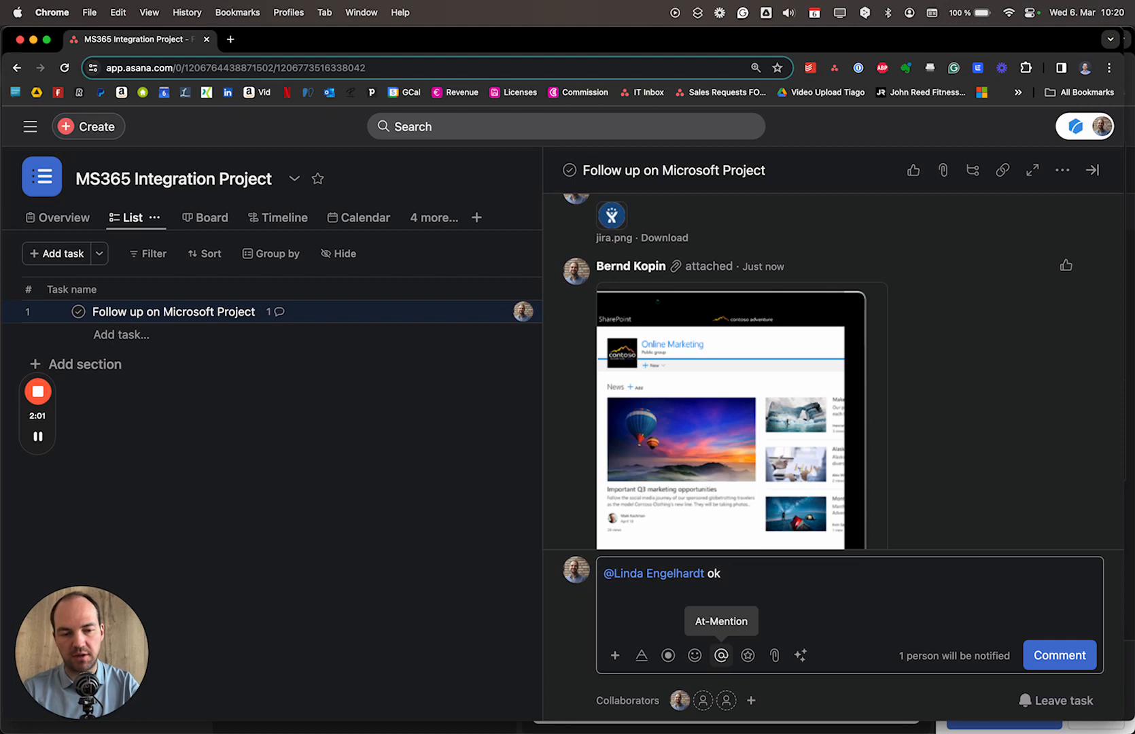
{"action": "type", "text": "ks ls "}
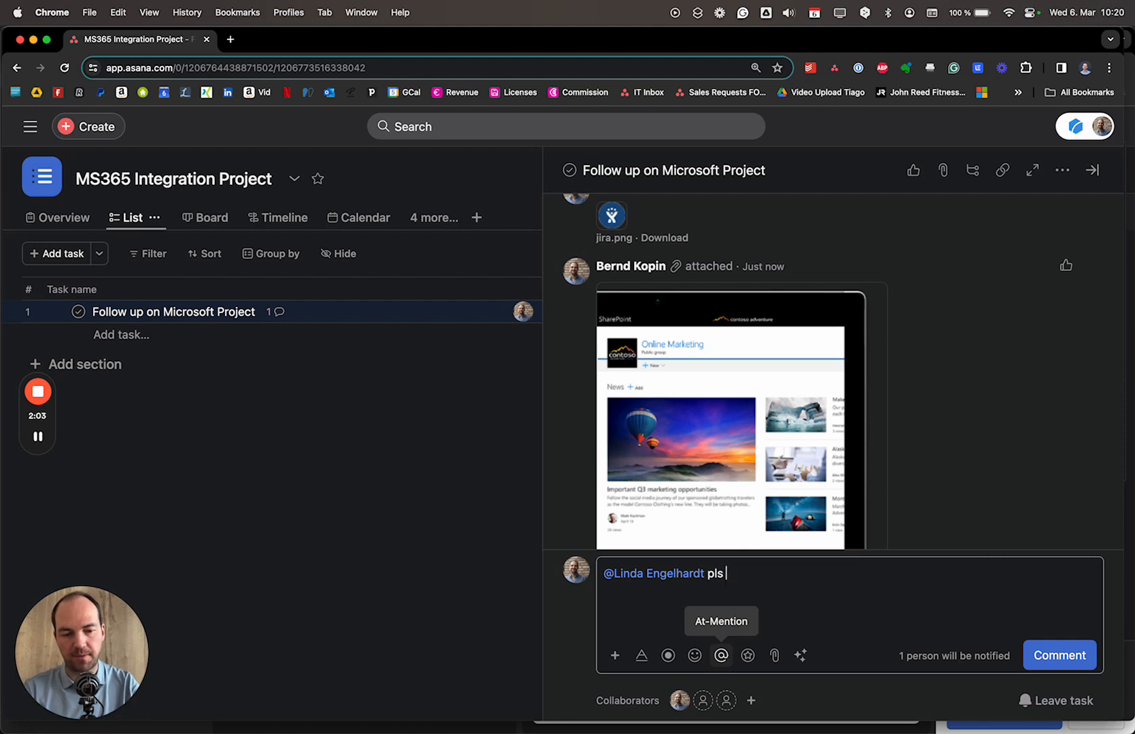
{"action": "type", "text": "take a look "}
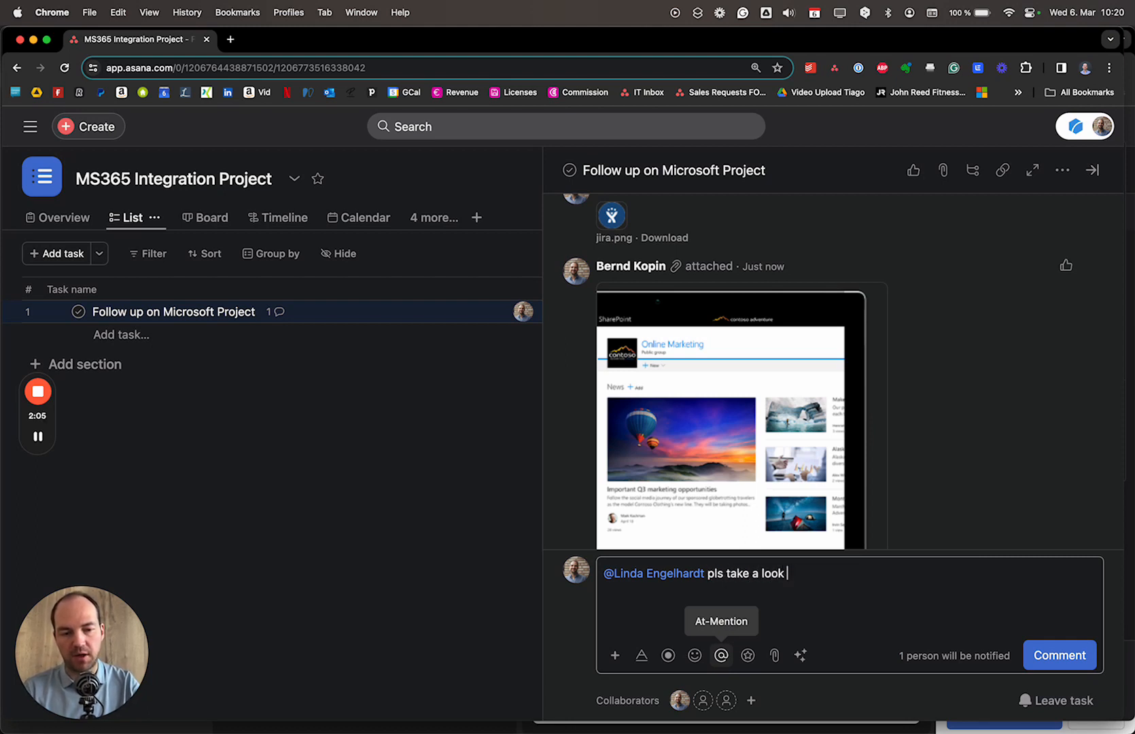
{"action": "type", "text": "I will assign a su"}
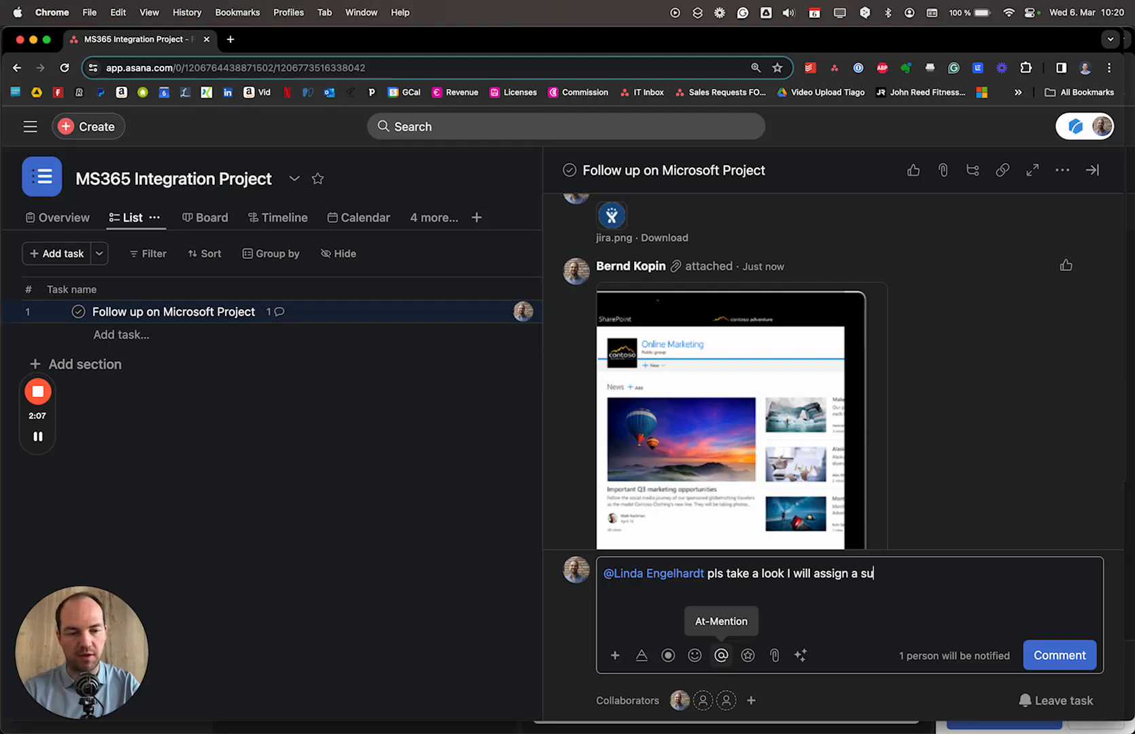
{"action": "type", "text": "b-task to you"}
{"action": "key", "text": "super+Return"}
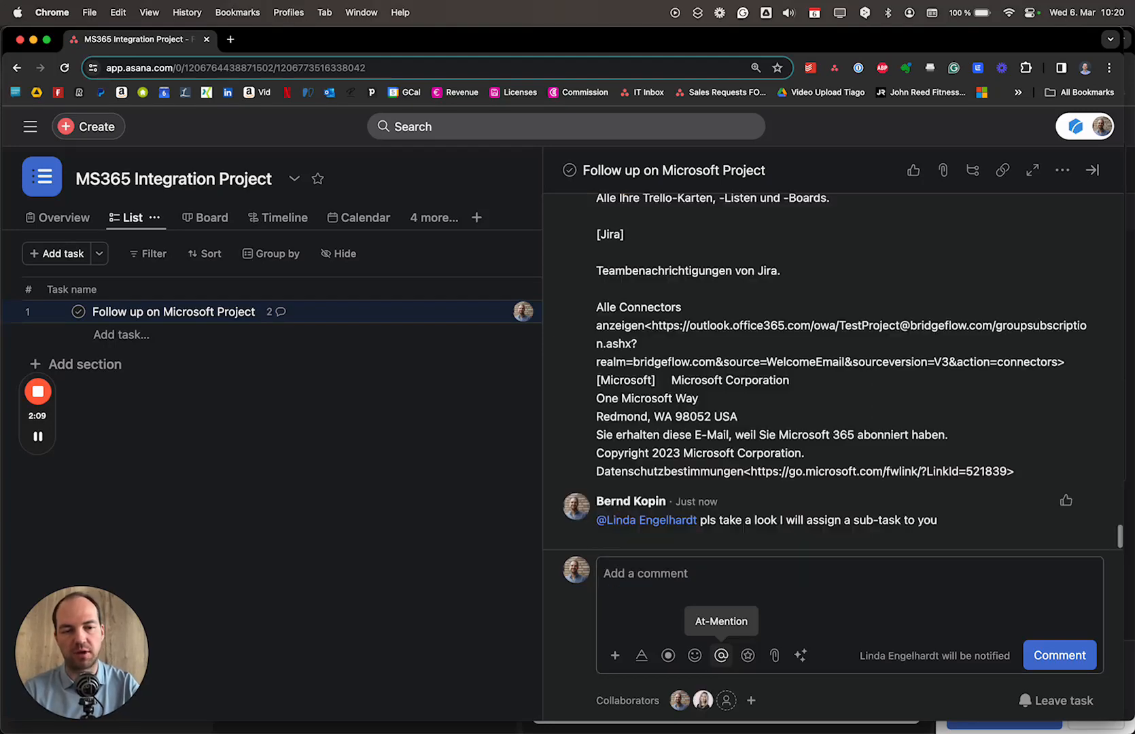
{"action": "key", "text": "tab+s"}
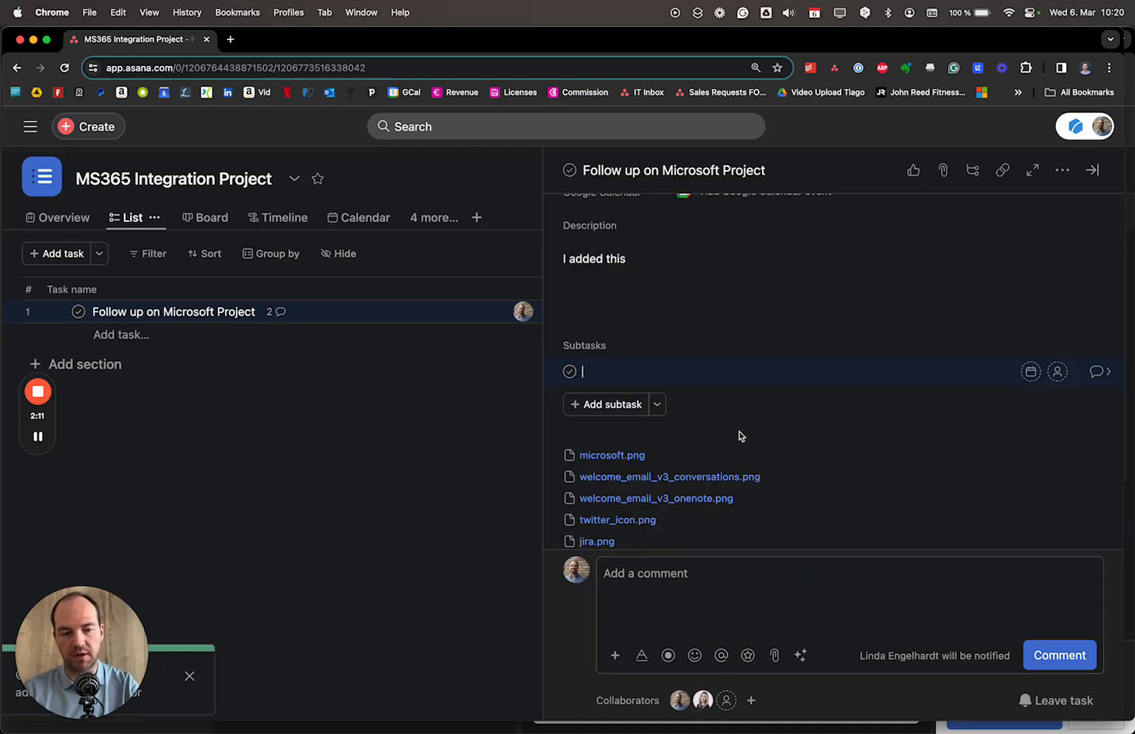
- Add the subtasks 'Review Logo' and 'Add your thoughts etc.' to the task
{"action": "type", "text": "Review Logo"}
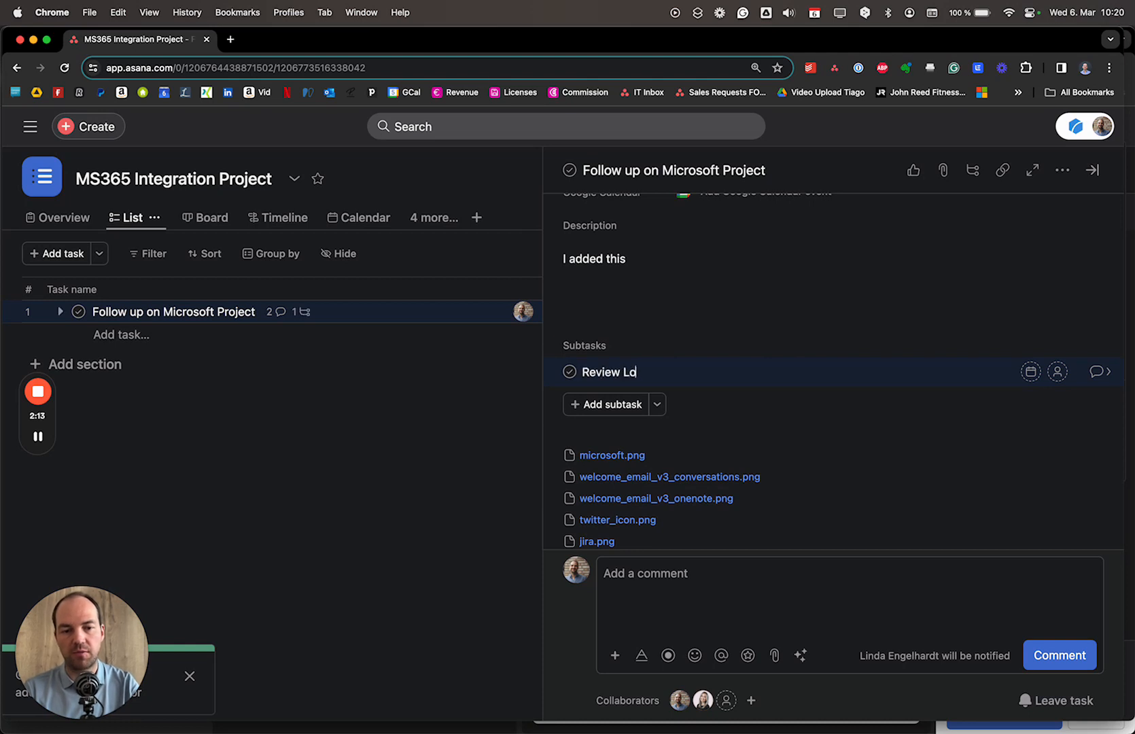
{"action": "key", "text": "Return"}
{"action": "type", "text": "Add your"}
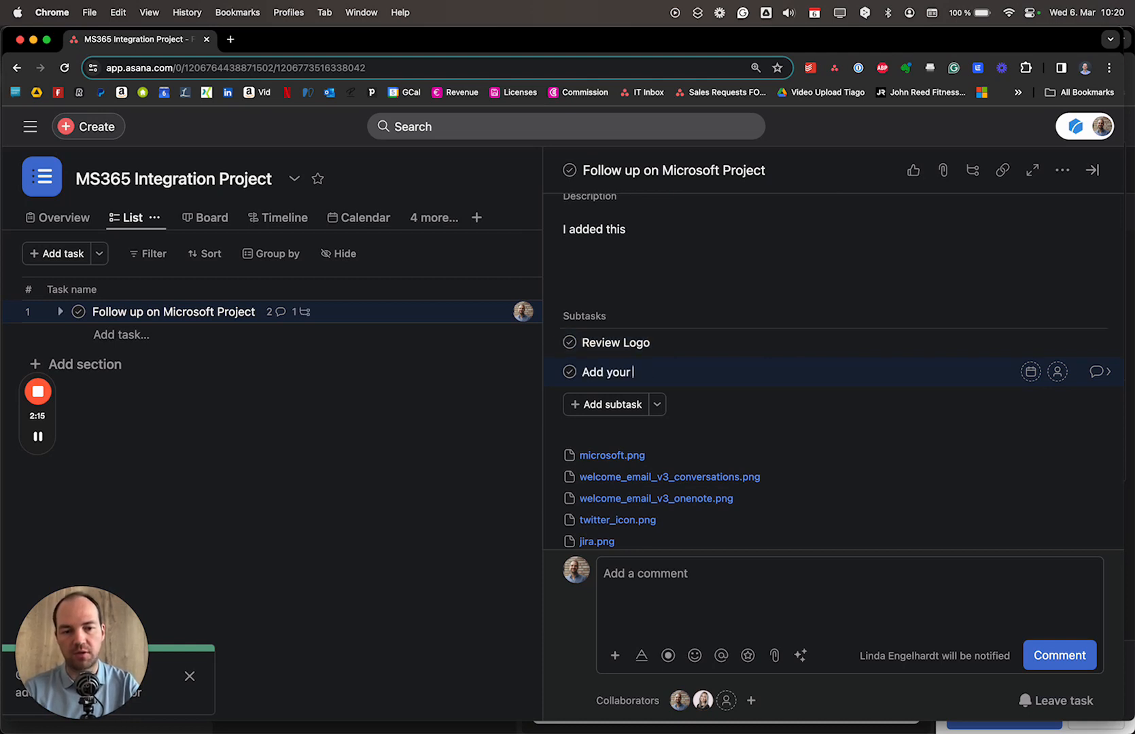
{"action": "type", "text": " thoughts etc."}
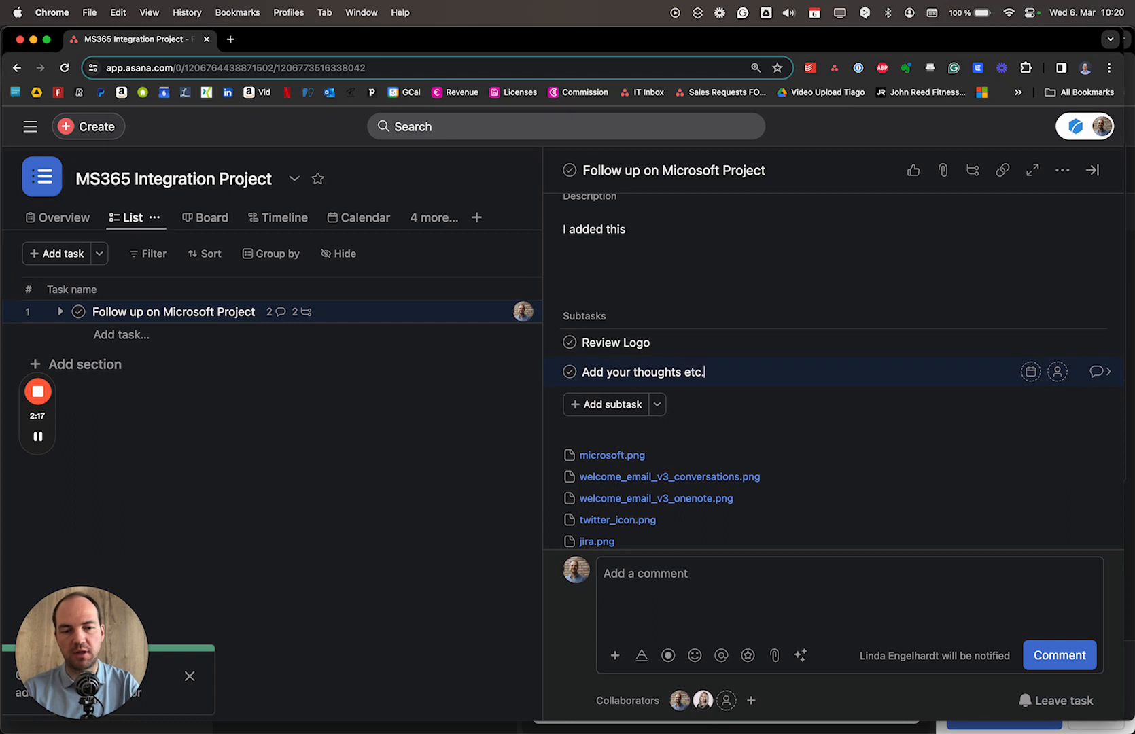
{"action": "left_click", "coordinate": [781, 573]}
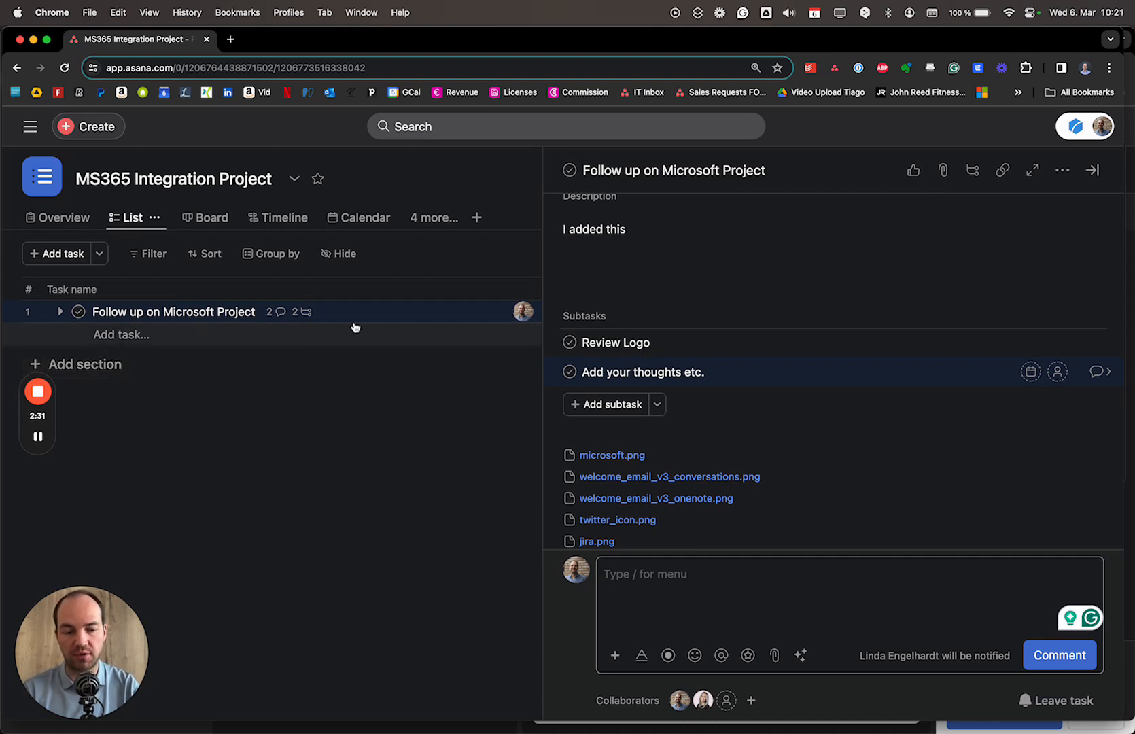
- Start forwarding the welcome email in Outlook, then return to Asana
{"action": "key", "text": "super+Tab"}
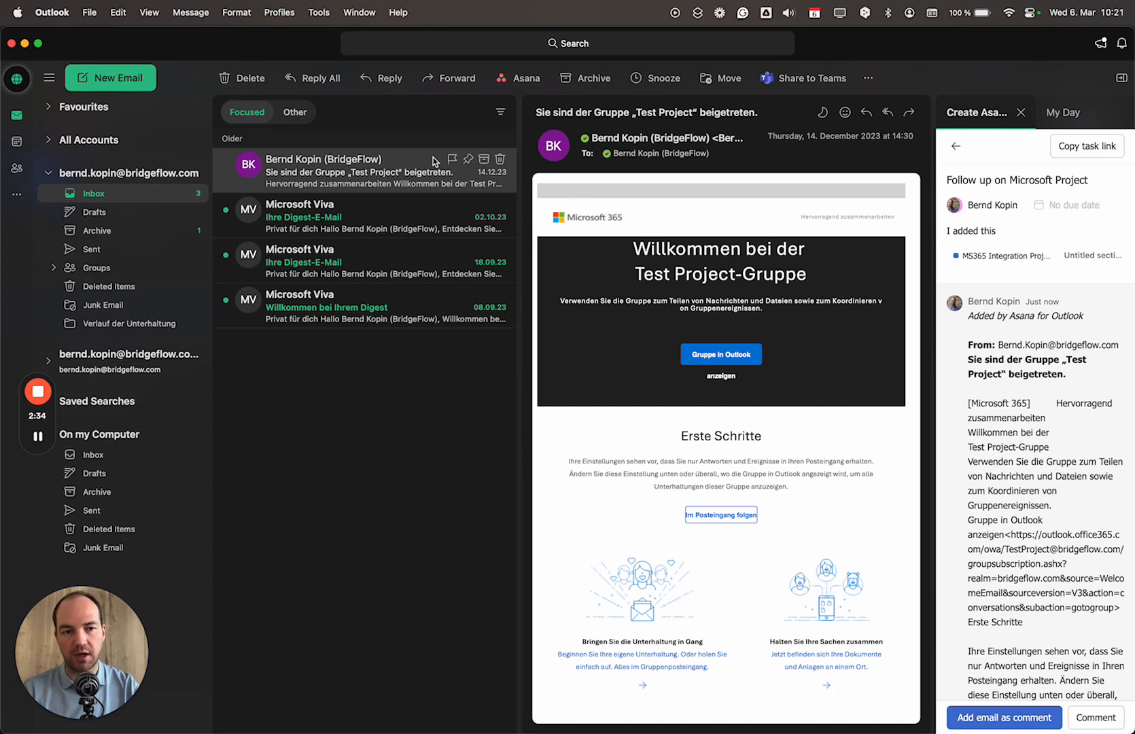
{"action": "left_click", "coordinate": [910, 115]}
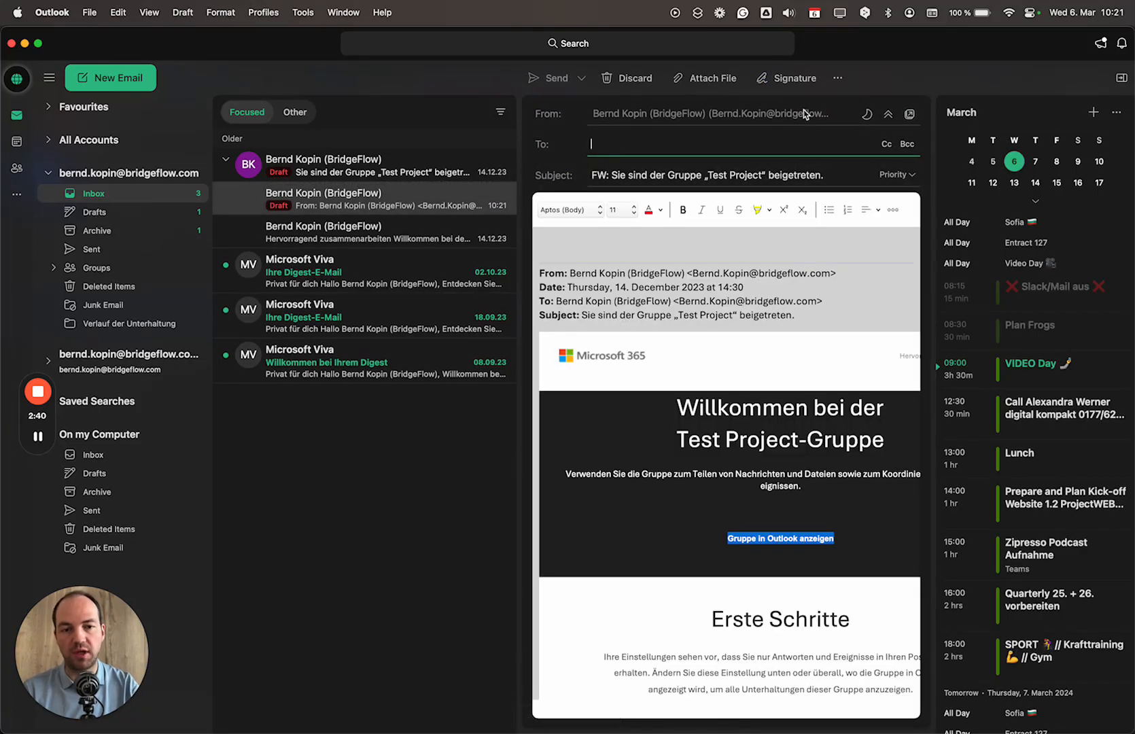
{"action": "key", "text": "super+Tab"}
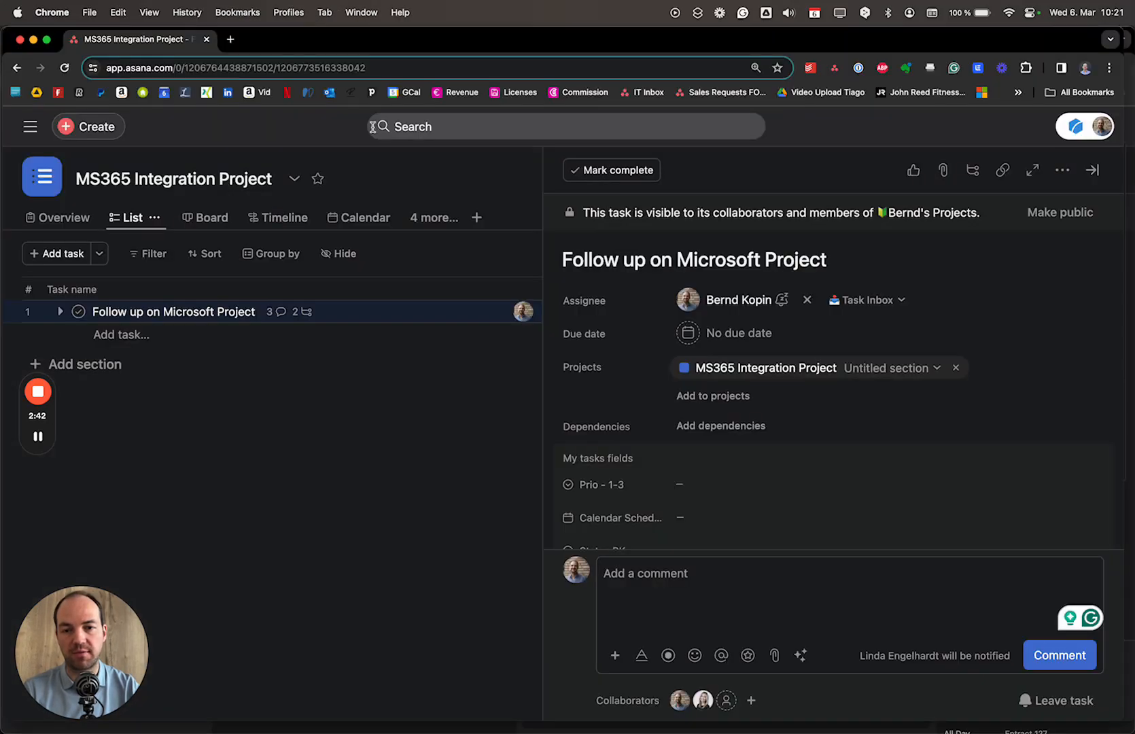
- Copy the MS365 Integration Project's add-tasks-by-email address and paste it into the forward's recipient field
{"action": "left_click", "coordinate": [296, 182]}
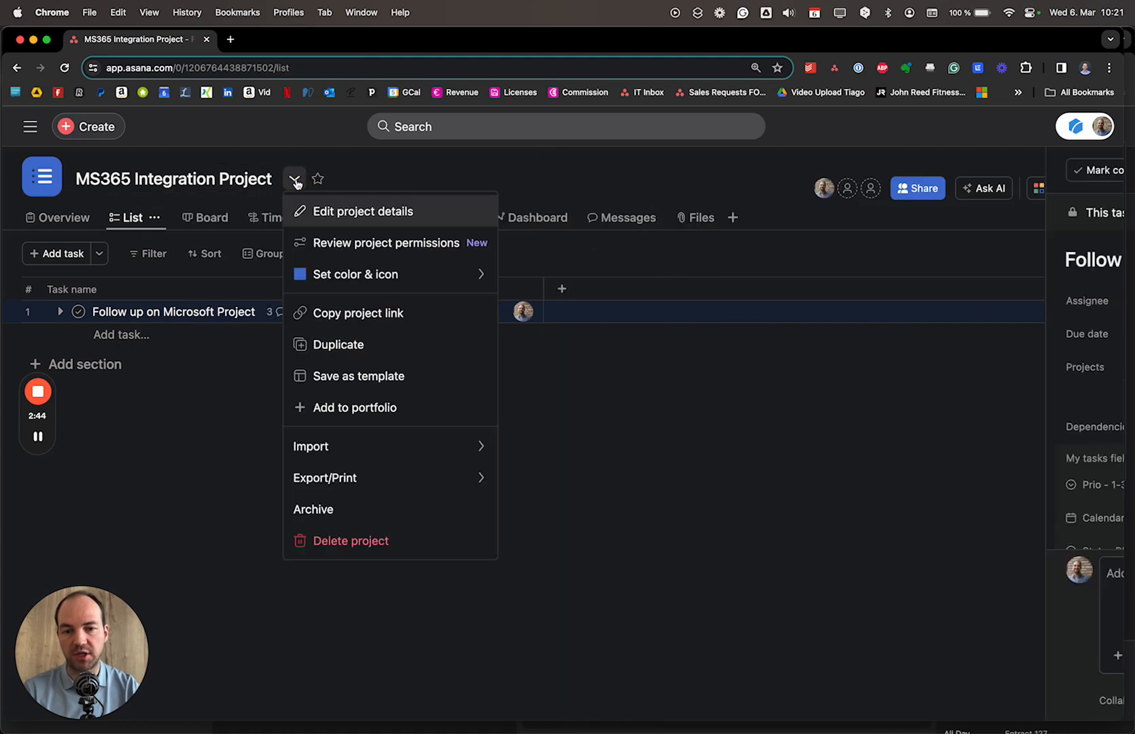
{"action": "mouse_move", "coordinate": [409, 445]}
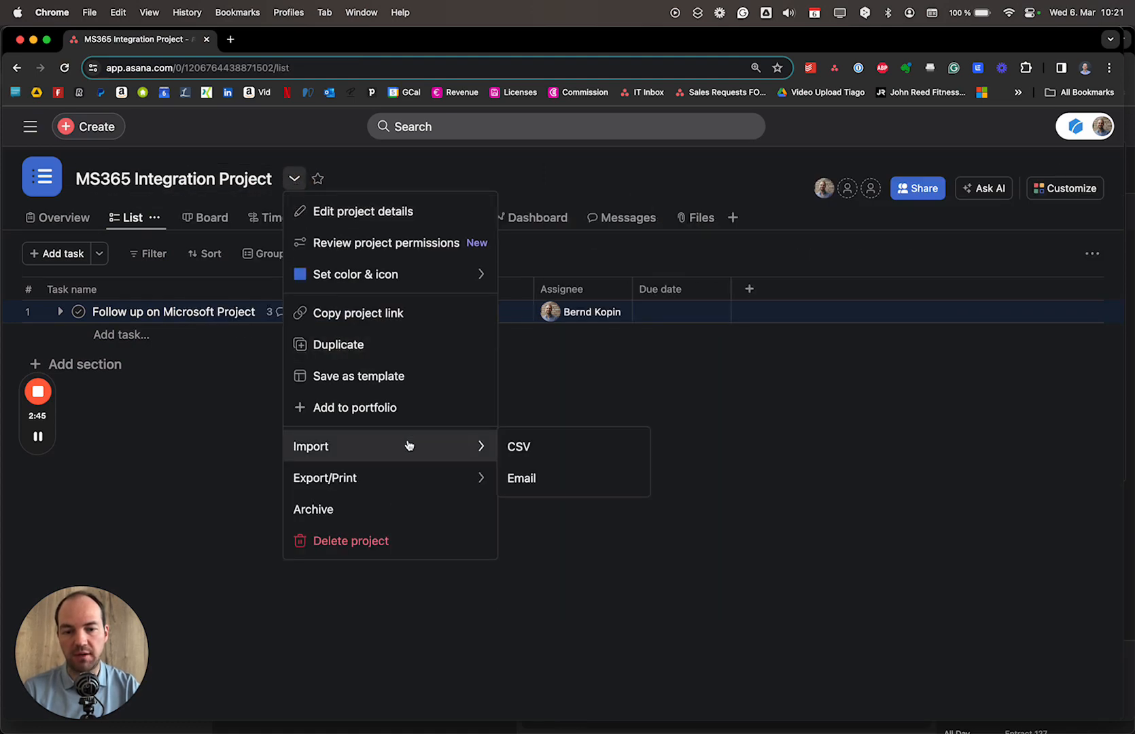
{"action": "left_click", "coordinate": [537, 475]}
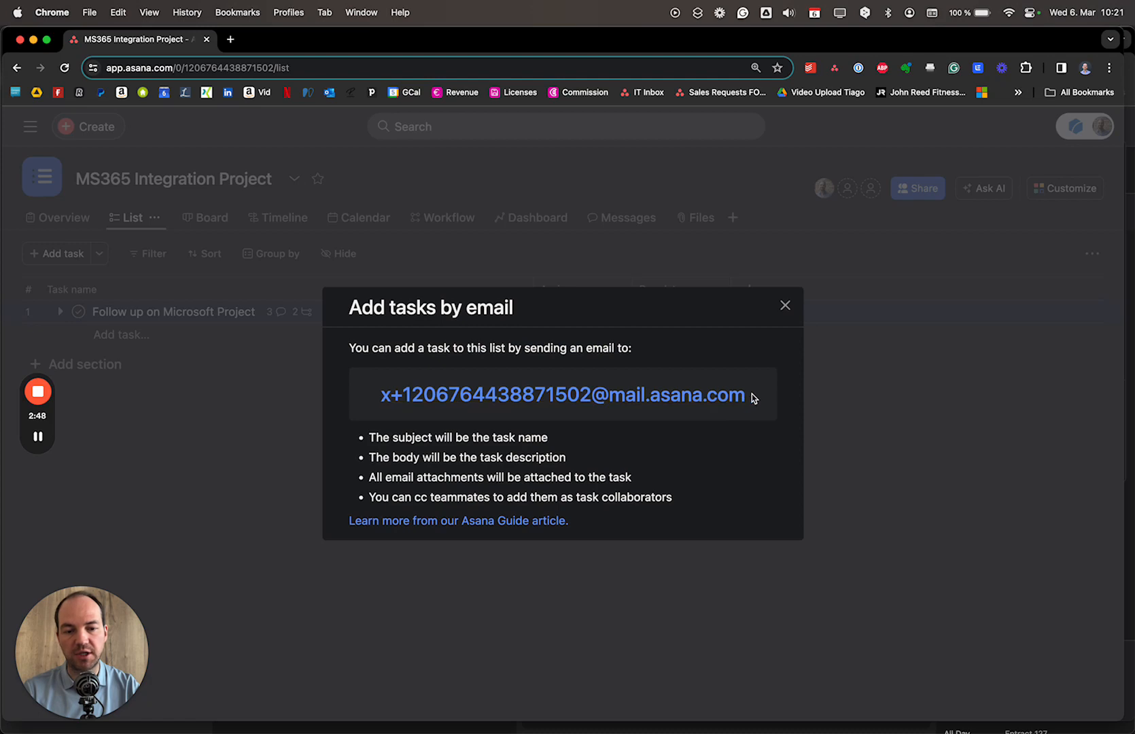
{"action": "left_click_drag", "start_coordinate": [746, 397], "coordinate": [382, 394]}
{"action": "key", "text": "super+c"}
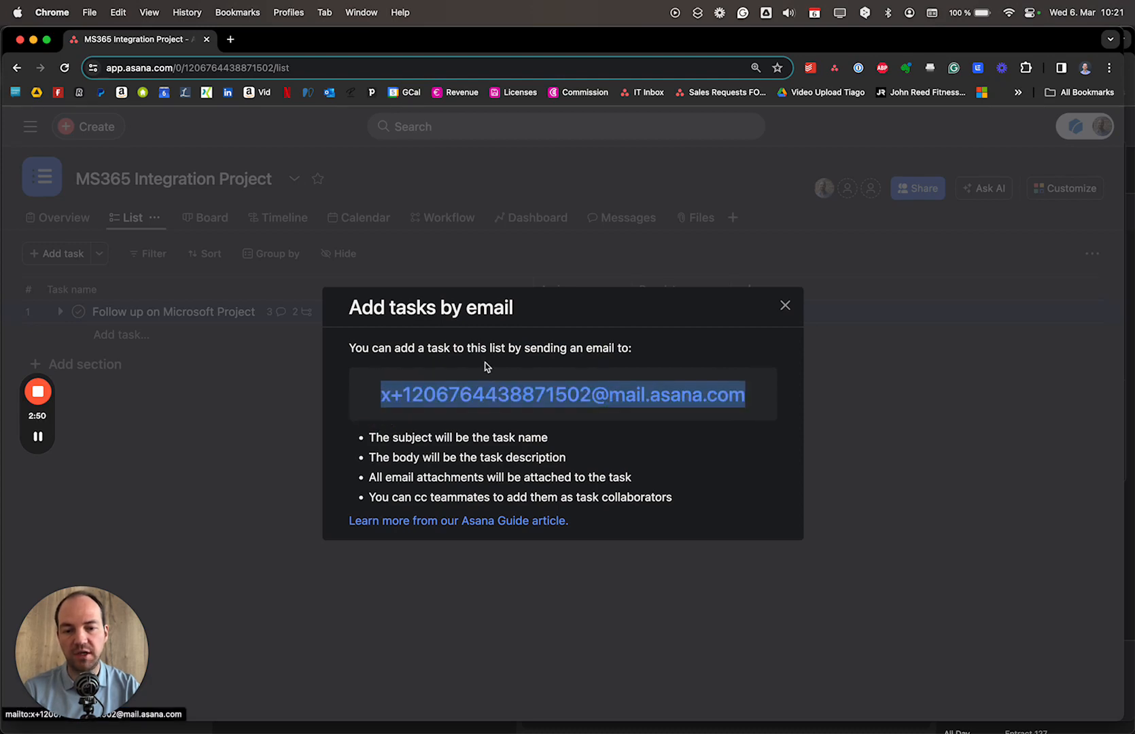
{"action": "key", "text": "super+Tab"}
{"action": "key", "text": "super+v"}
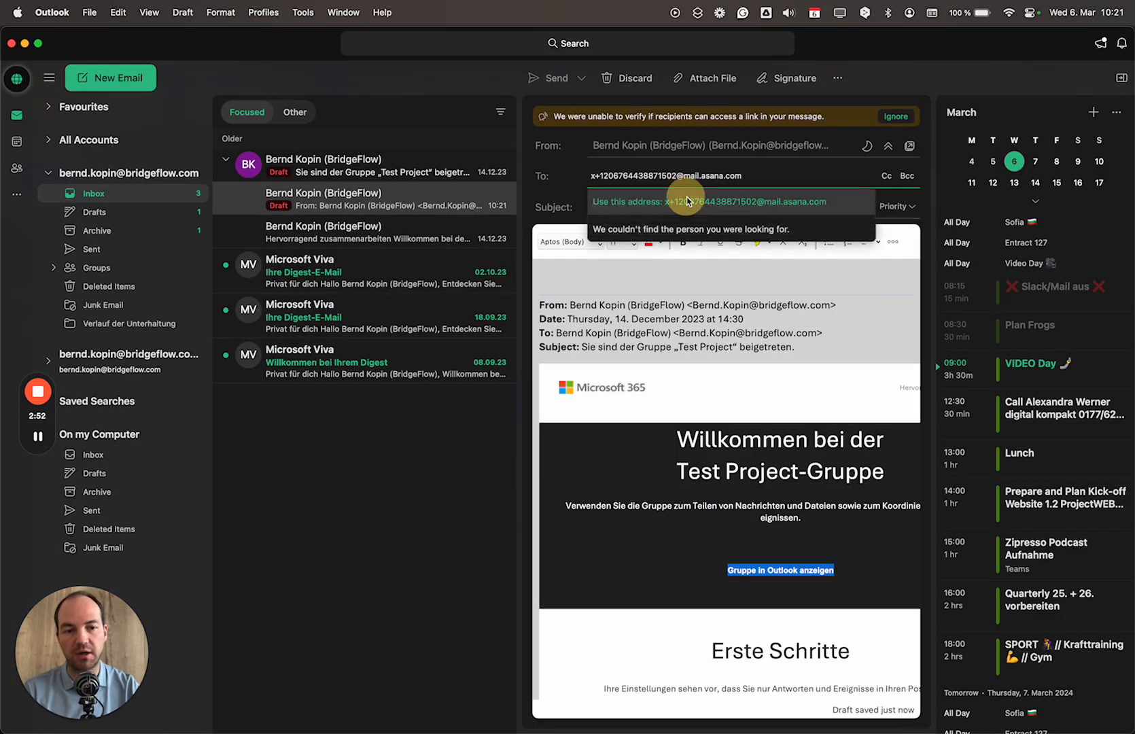
- Confirm the pasted Asana project address as the forward's recipient
{"action": "left_click", "coordinate": [691, 198]}
{"action": "left_click", "coordinate": [760, 179]}
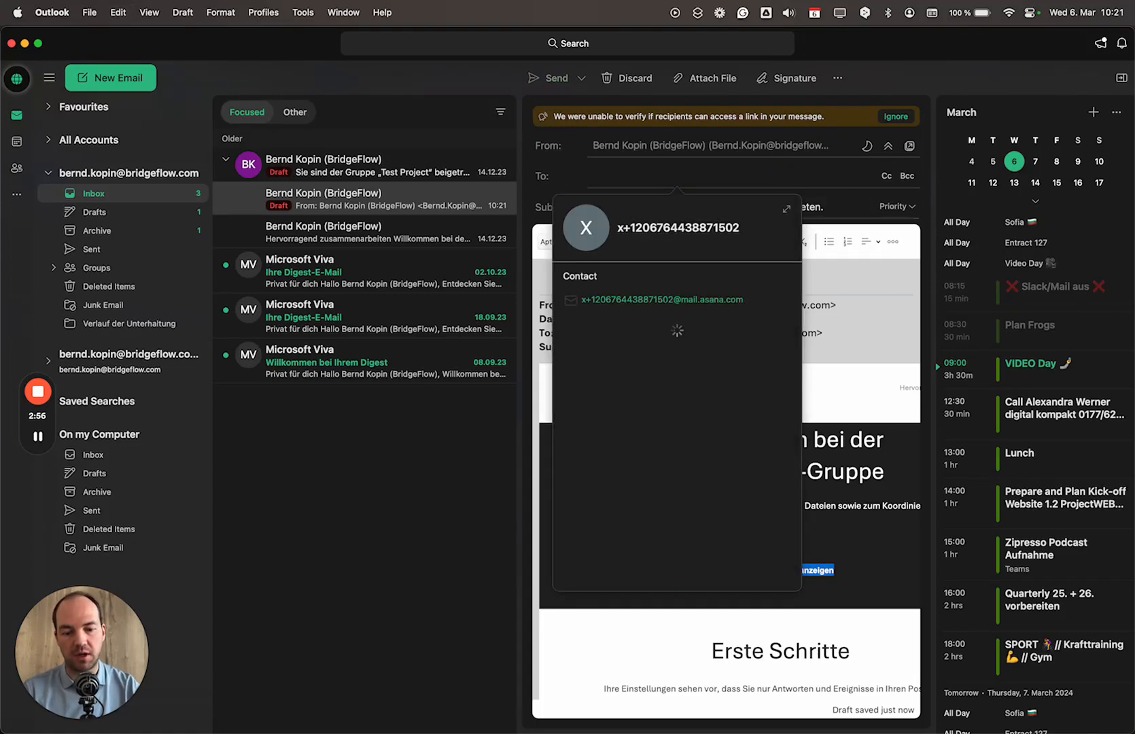
{"action": "left_click", "coordinate": [804, 170]}
{"action": "left_click", "coordinate": [744, 180]}
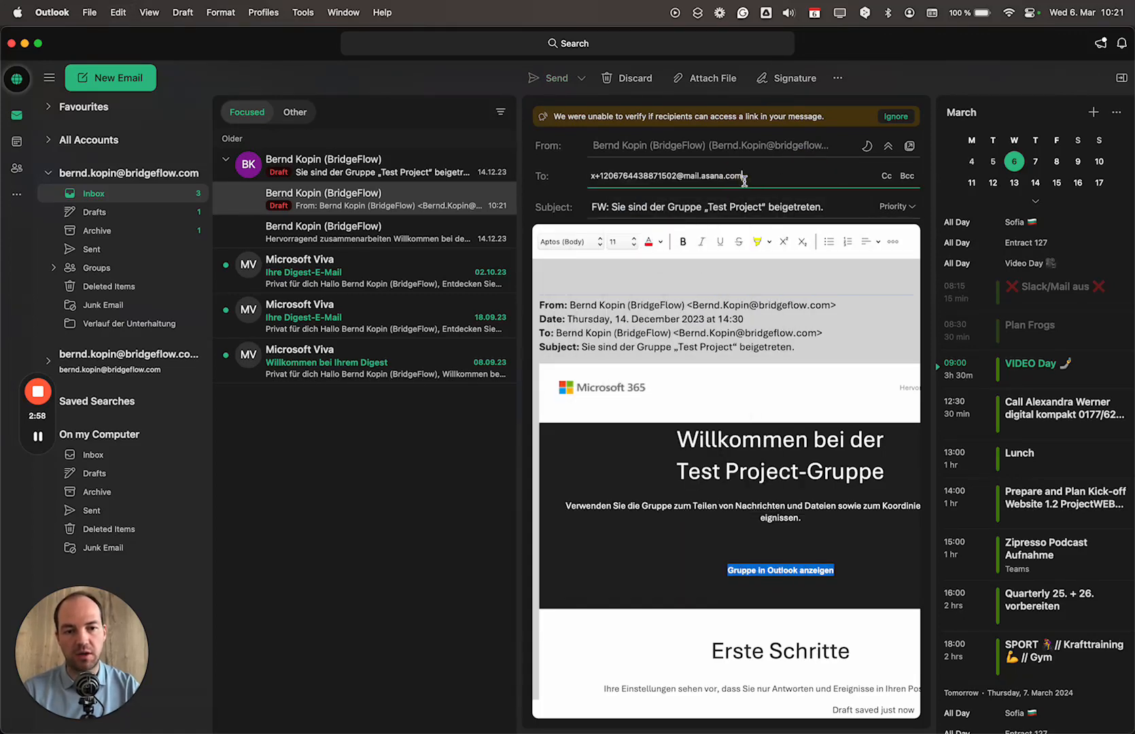
{"action": "left_click", "coordinate": [746, 185]}
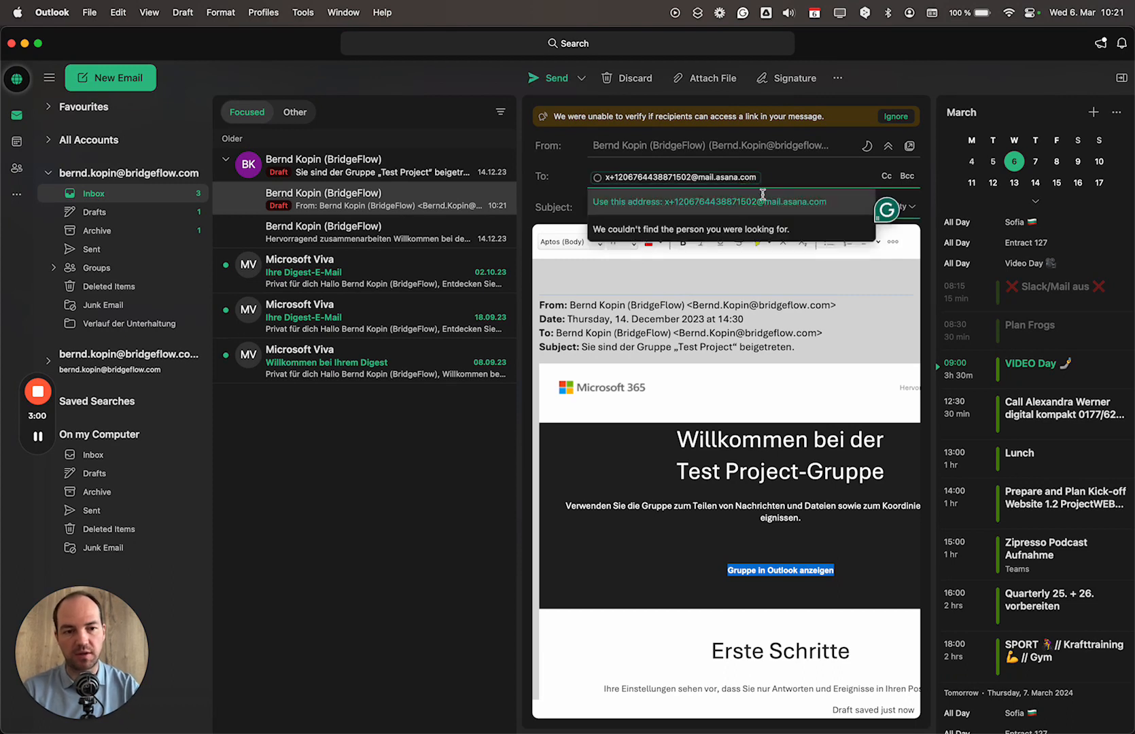
{"action": "left_click", "coordinate": [892, 195]}
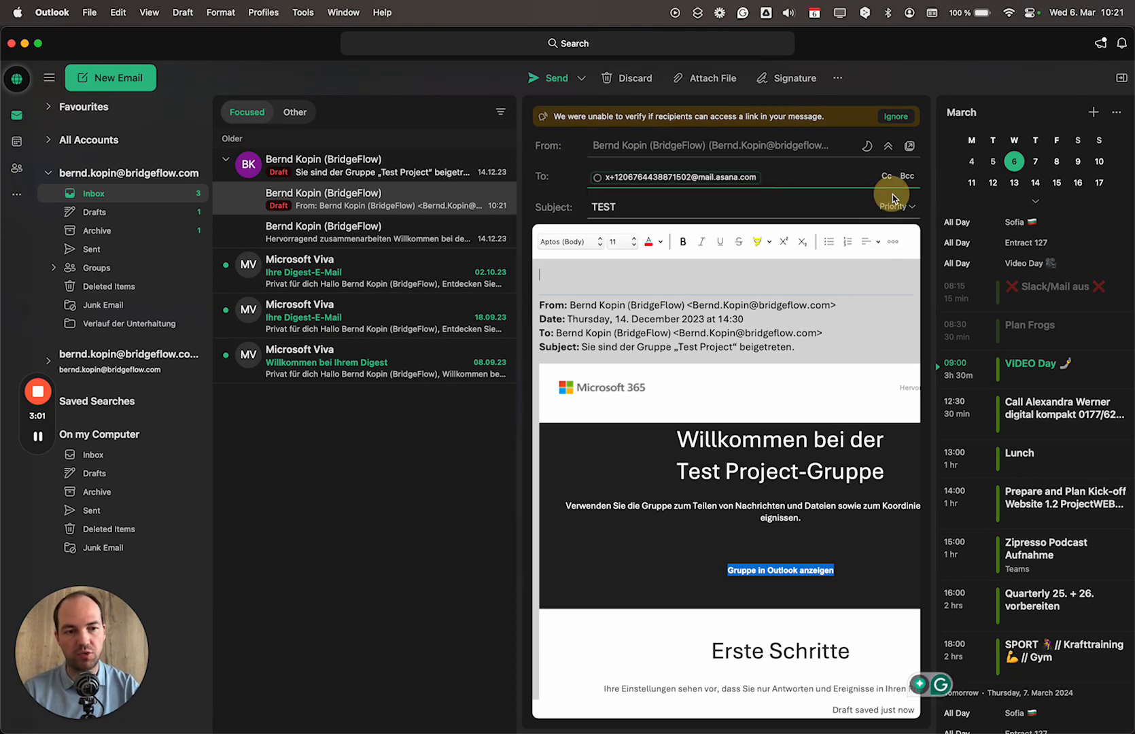
- Change the subject to 'TEST 2' and send the email
{"action": "left_click", "coordinate": [790, 207]}
{"action": "type", "text": "2"}
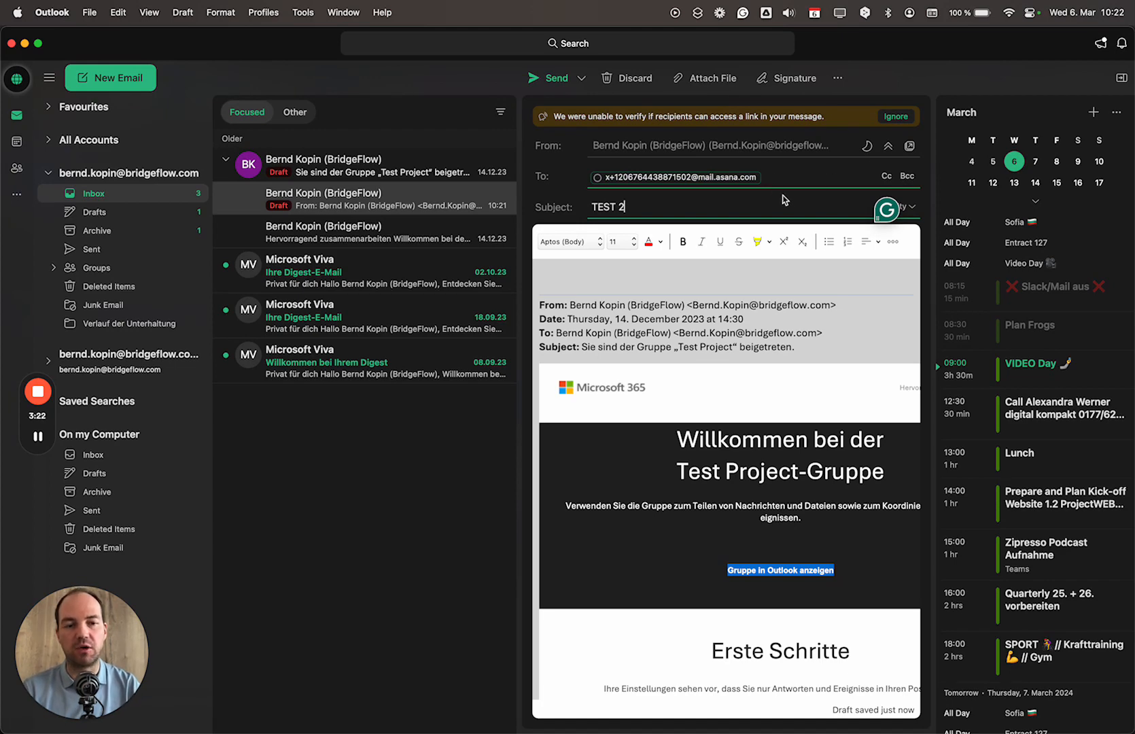
{"action": "key", "text": "super+Return"}
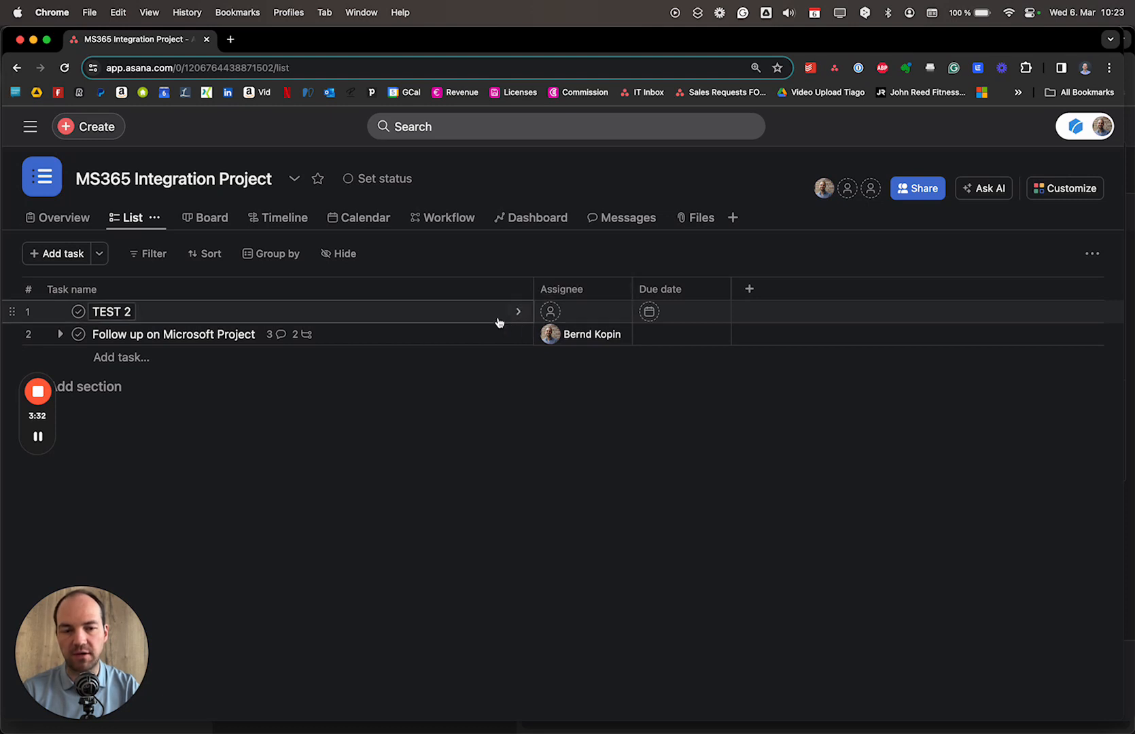
- Compare the attachments on the TEST 2 and Follow up on Microsoft Project tasks
{"action": "left_click", "coordinate": [407, 316]}
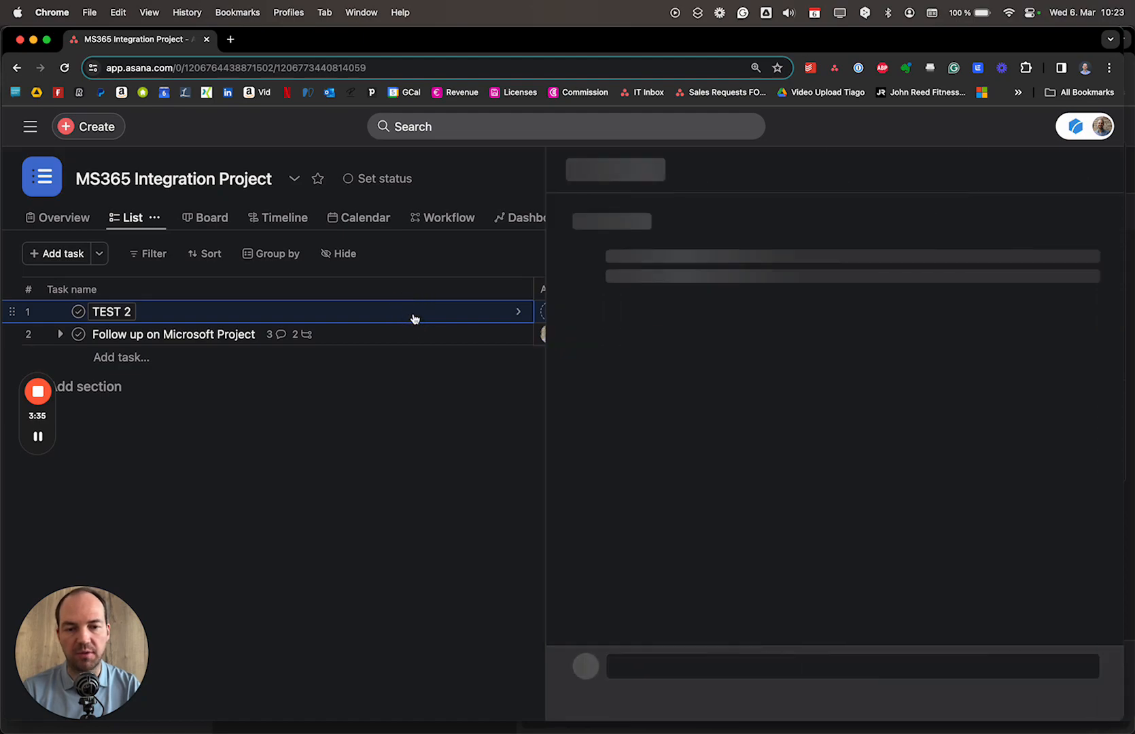
{"action": "scroll", "coordinate": [853, 439], "scroll_direction": "down", "scroll_amount": 20}
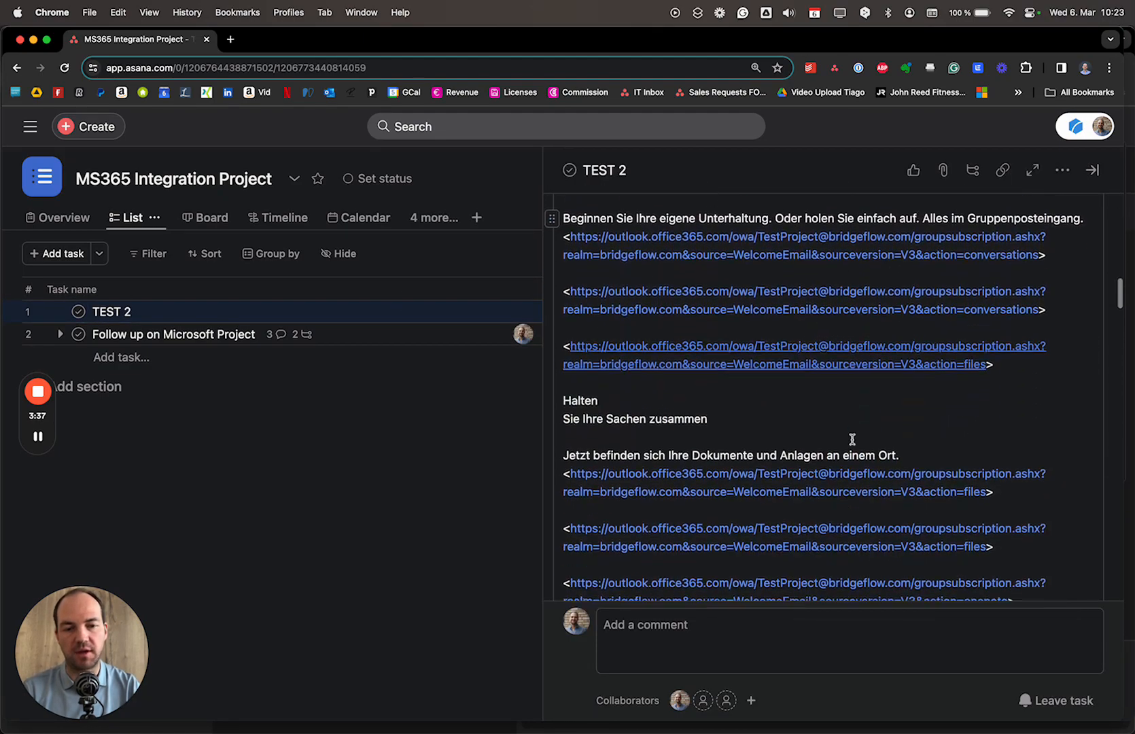
{"action": "scroll", "coordinate": [853, 440], "scroll_direction": "down", "scroll_amount": 20}
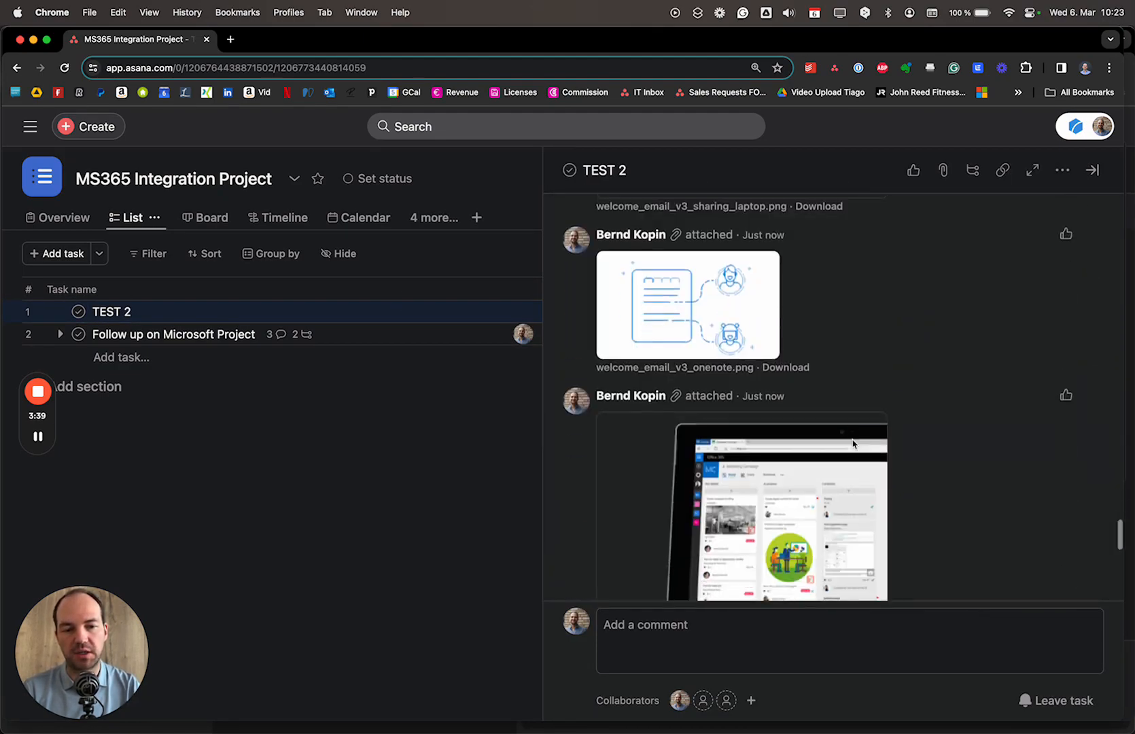
{"action": "scroll", "coordinate": [852, 440], "scroll_direction": "up", "scroll_amount": 15}
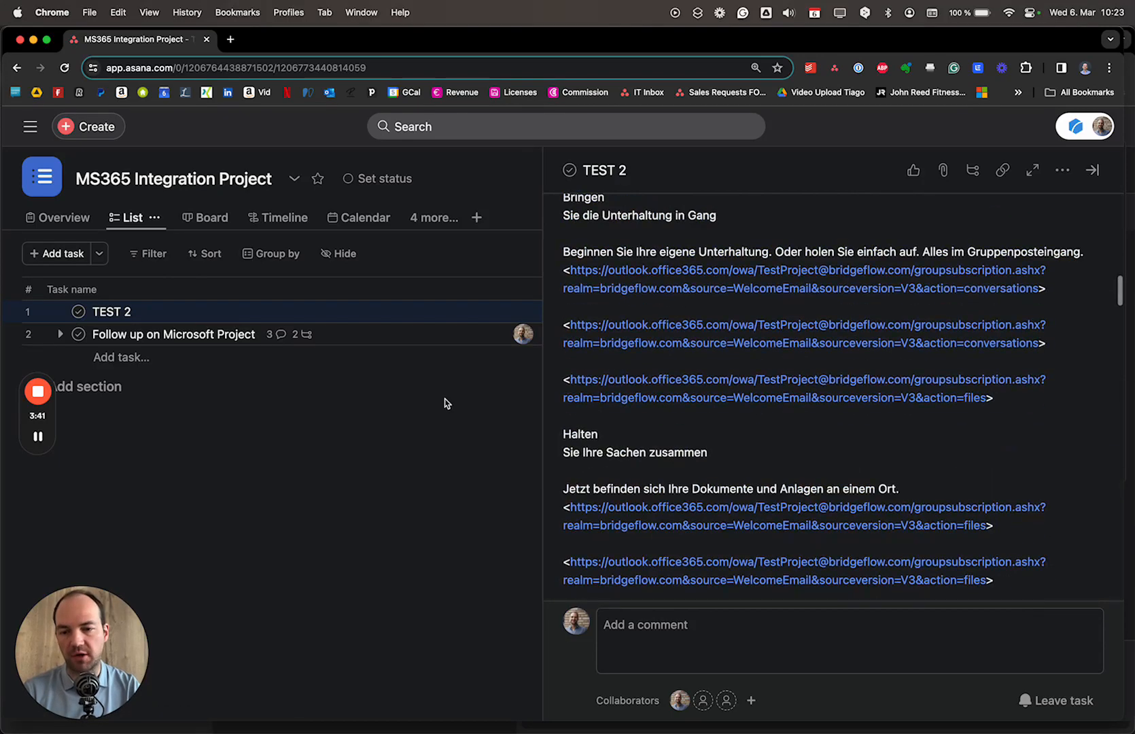
{"action": "left_click", "coordinate": [359, 342]}
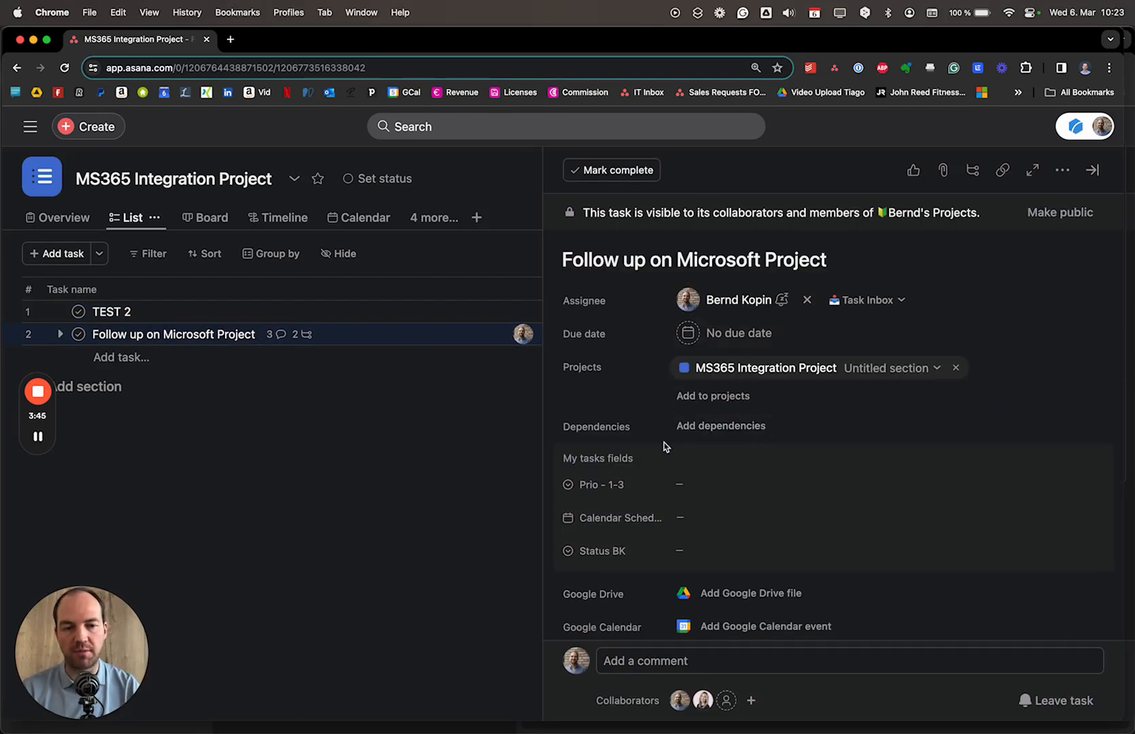
{"action": "scroll", "coordinate": [801, 504], "scroll_direction": "down", "scroll_amount": 20}
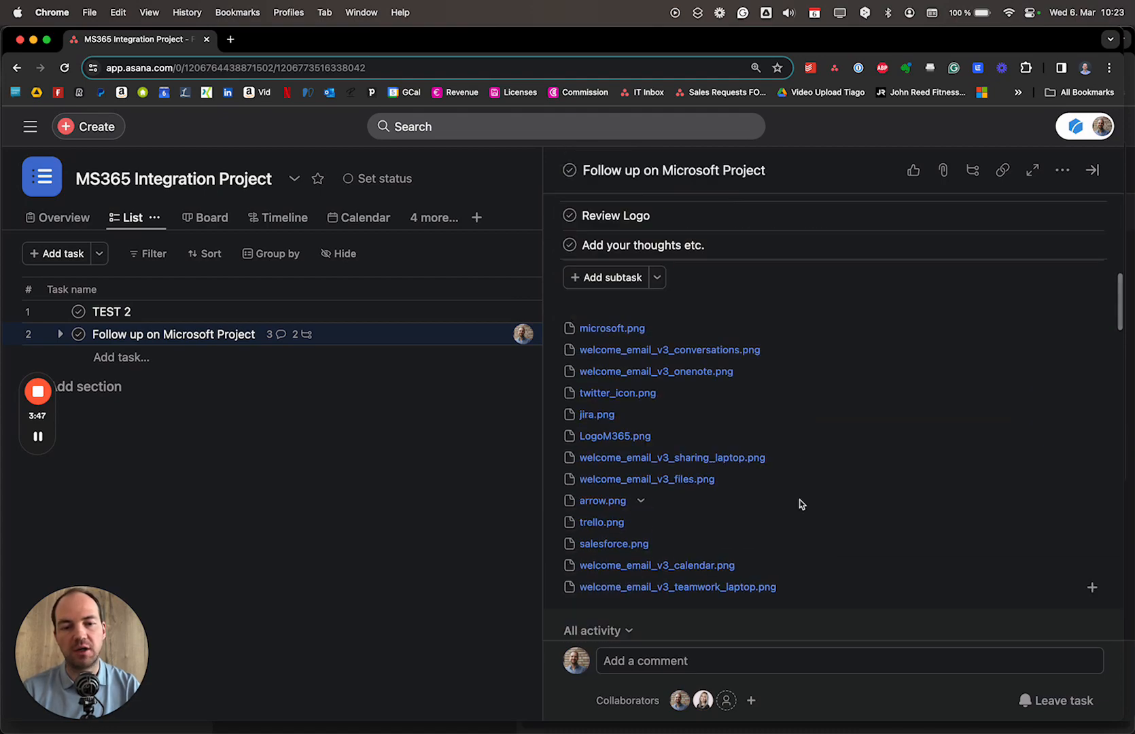
{"action": "scroll", "coordinate": [801, 503], "scroll_direction": "down", "scroll_amount": 5}
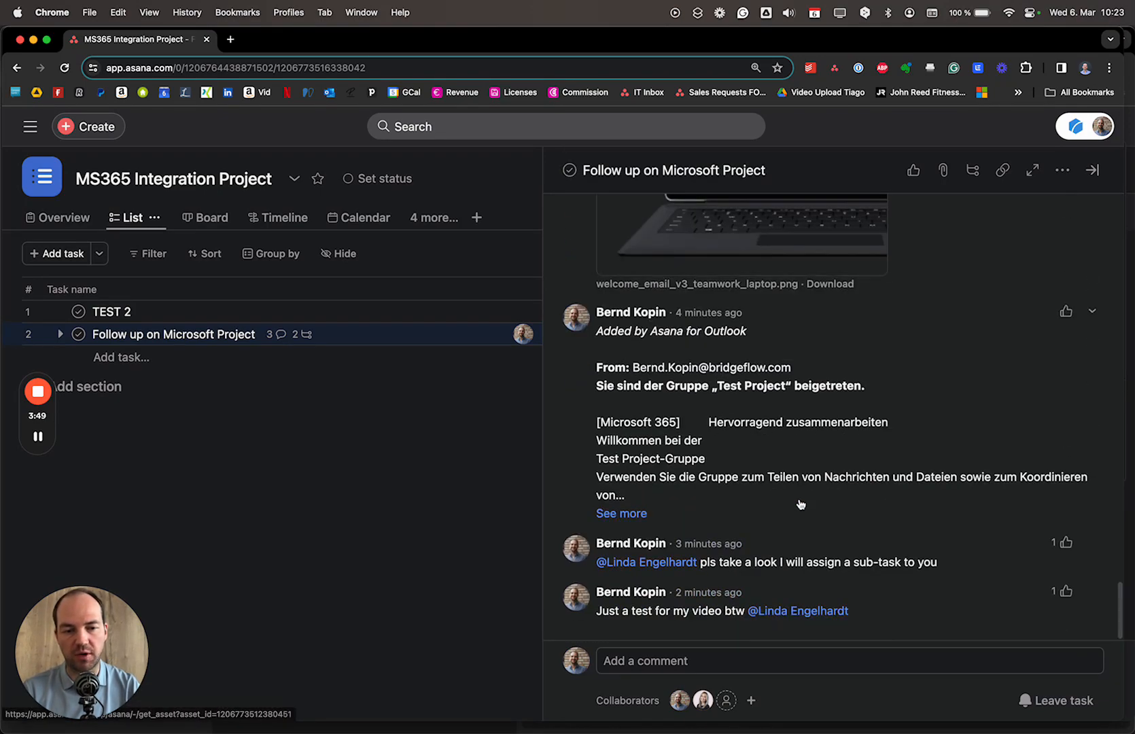
{"action": "scroll", "coordinate": [800, 504], "scroll_direction": "up", "scroll_amount": 20}
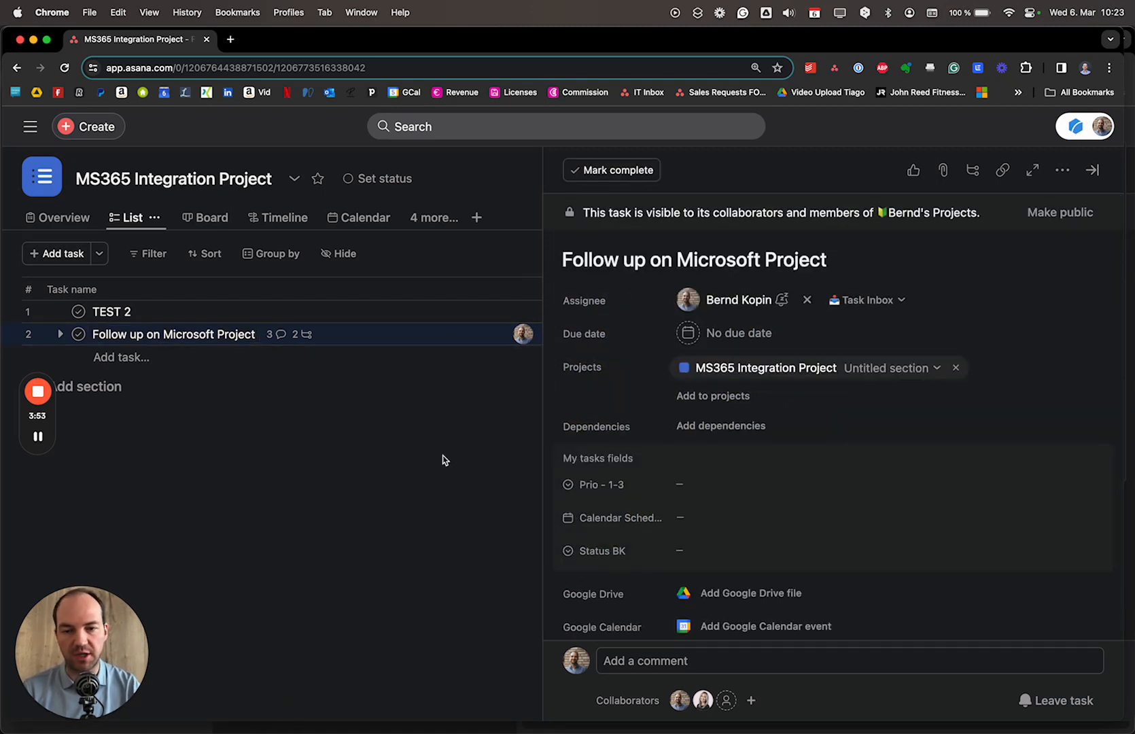
- Reopen TEST 2, scroll through its email images, and switch to Outlook
{"action": "left_click", "coordinate": [332, 309]}
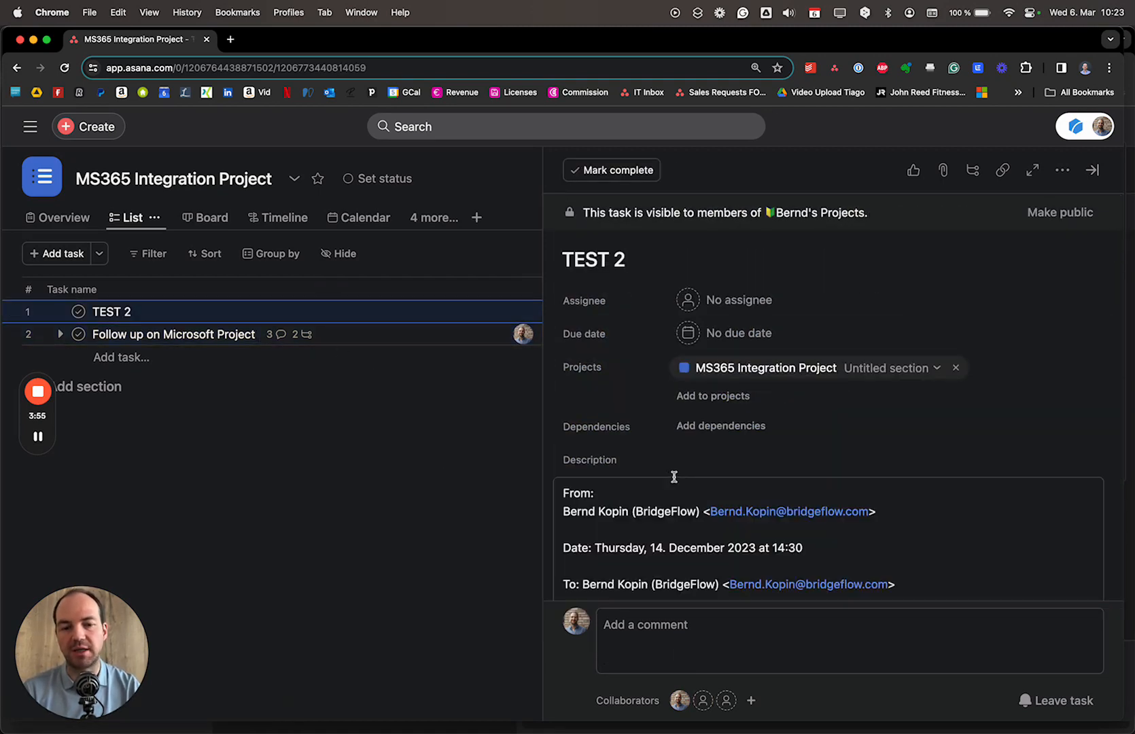
{"action": "scroll", "coordinate": [825, 496], "scroll_direction": "down", "scroll_amount": 10}
{"action": "scroll", "coordinate": [825, 496], "scroll_direction": "down", "scroll_amount": 15}
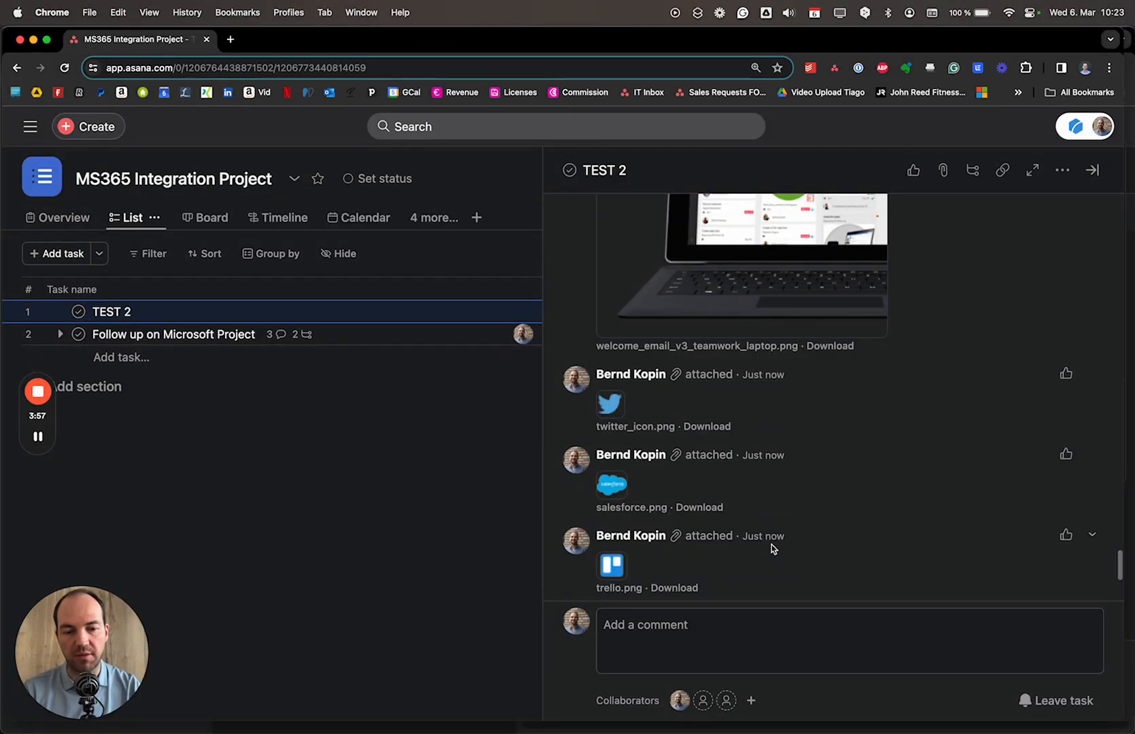
{"action": "scroll", "coordinate": [772, 545], "scroll_direction": "down", "scroll_amount": 1}
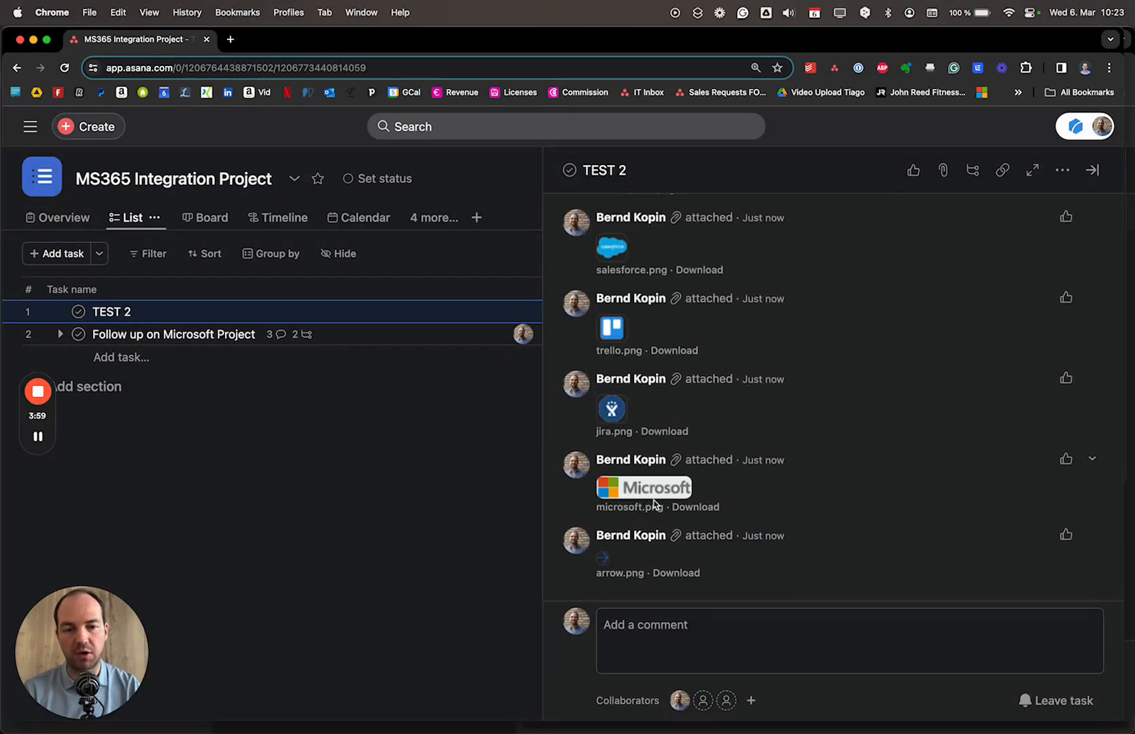
{"action": "key", "text": "super+Tab"}
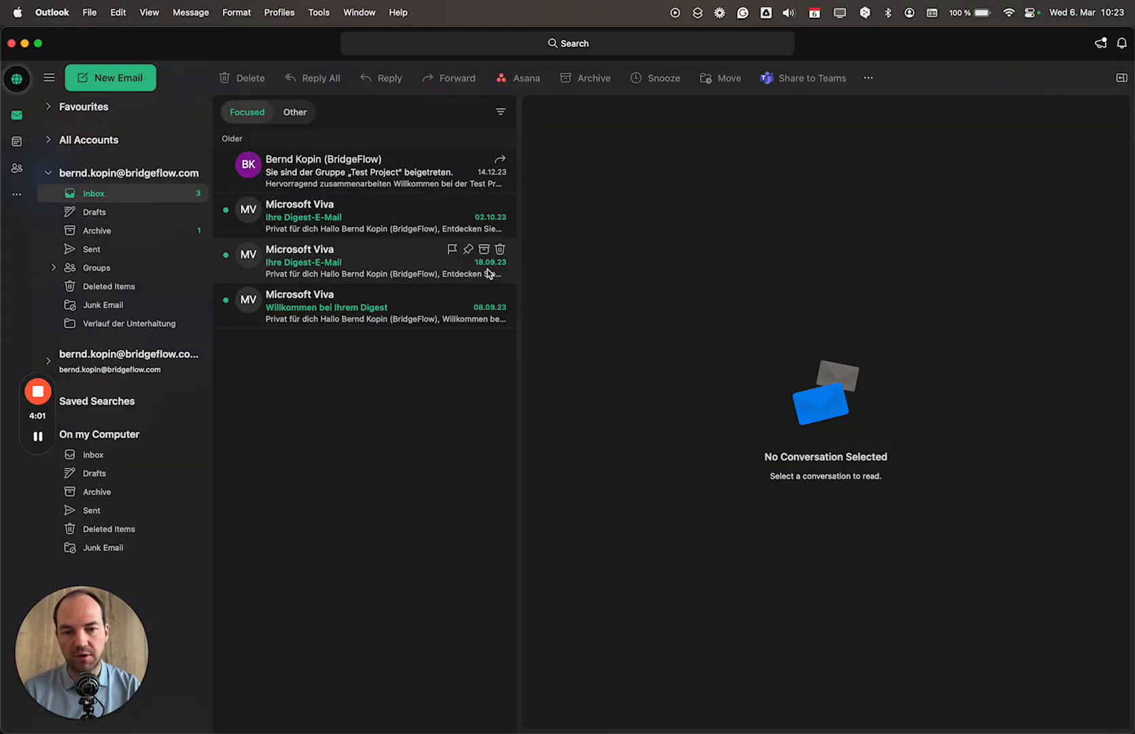
- In the Asana add-in for the Test Project email, pick TEST 2 and add the email as a comment
{"action": "left_click", "coordinate": [391, 186]}
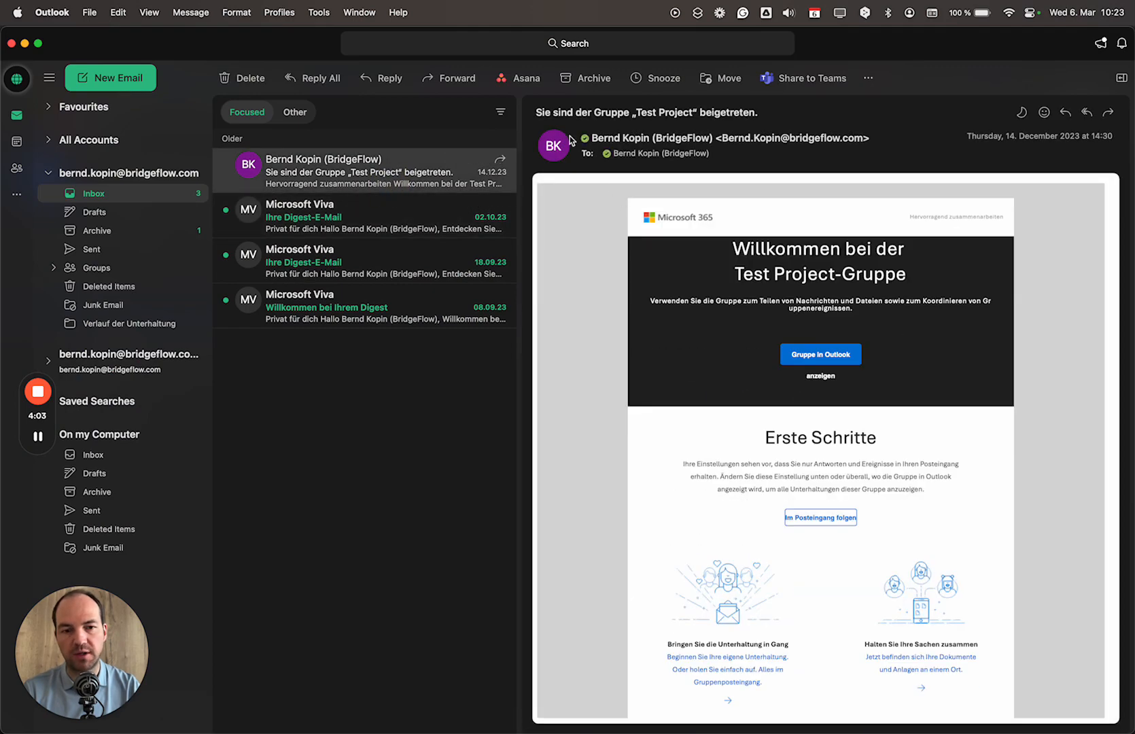
{"action": "left_click", "coordinate": [523, 80]}
{"action": "left_click", "coordinate": [539, 112]}
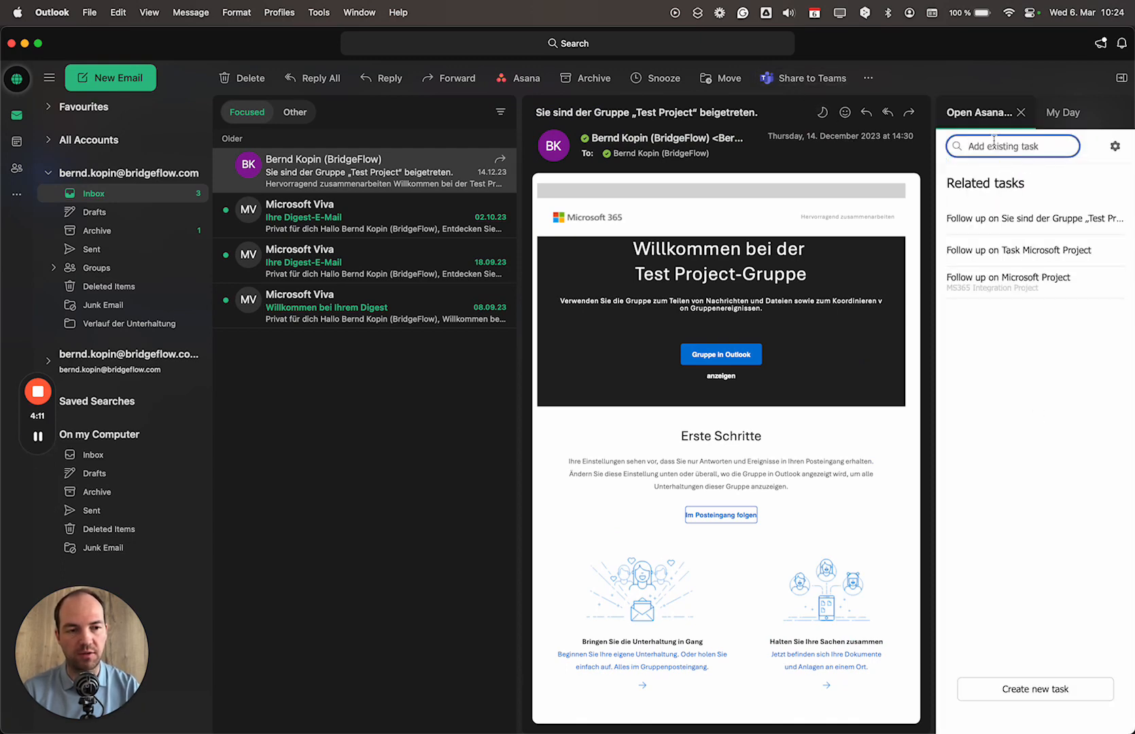
{"action": "left_click", "coordinate": [1000, 251]}
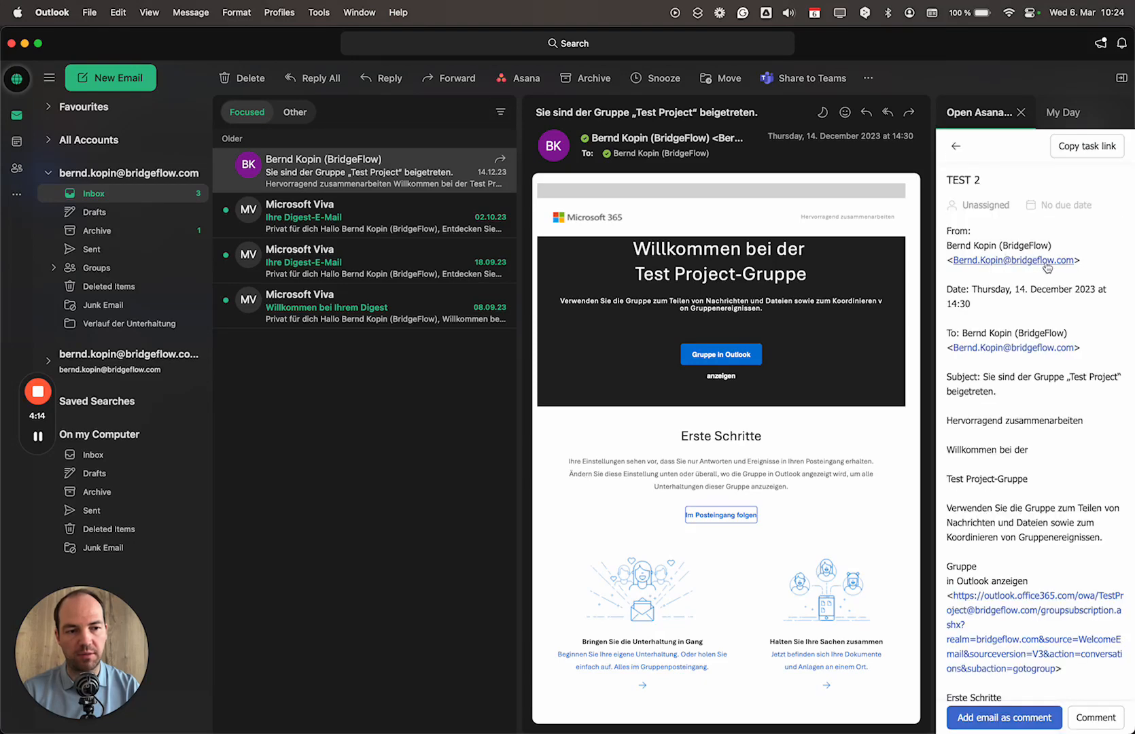
{"action": "left_click", "coordinate": [1030, 720]}
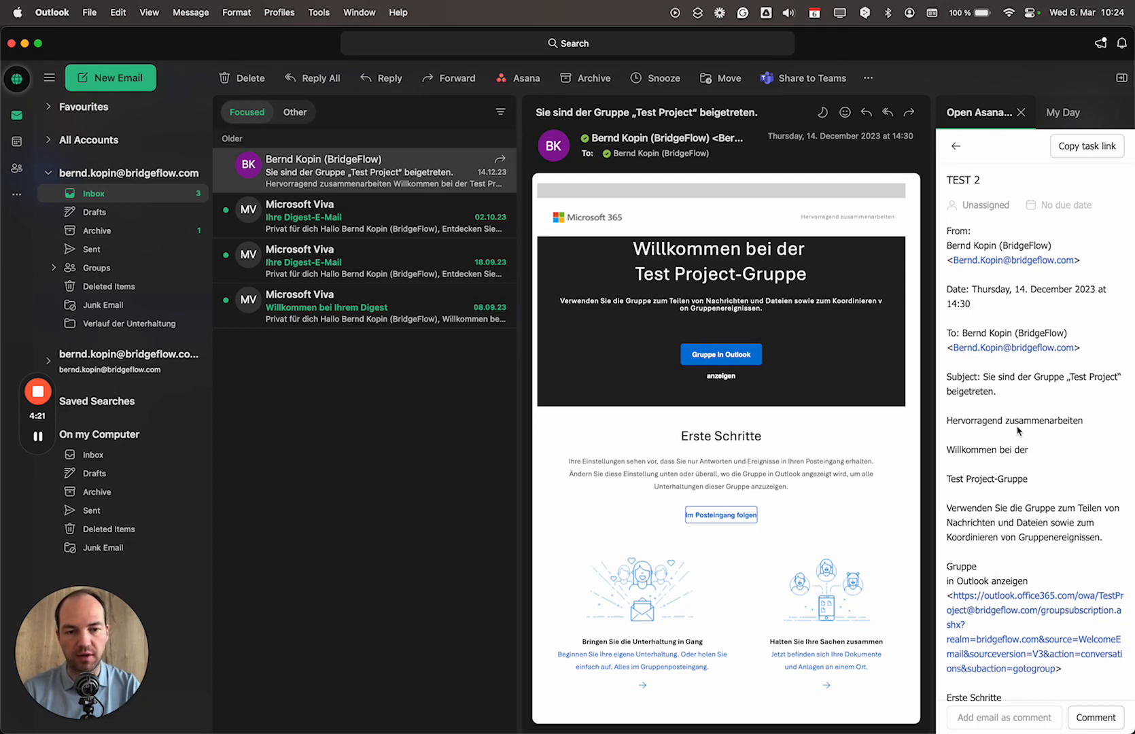
{"action": "key", "text": "super+Tab"}
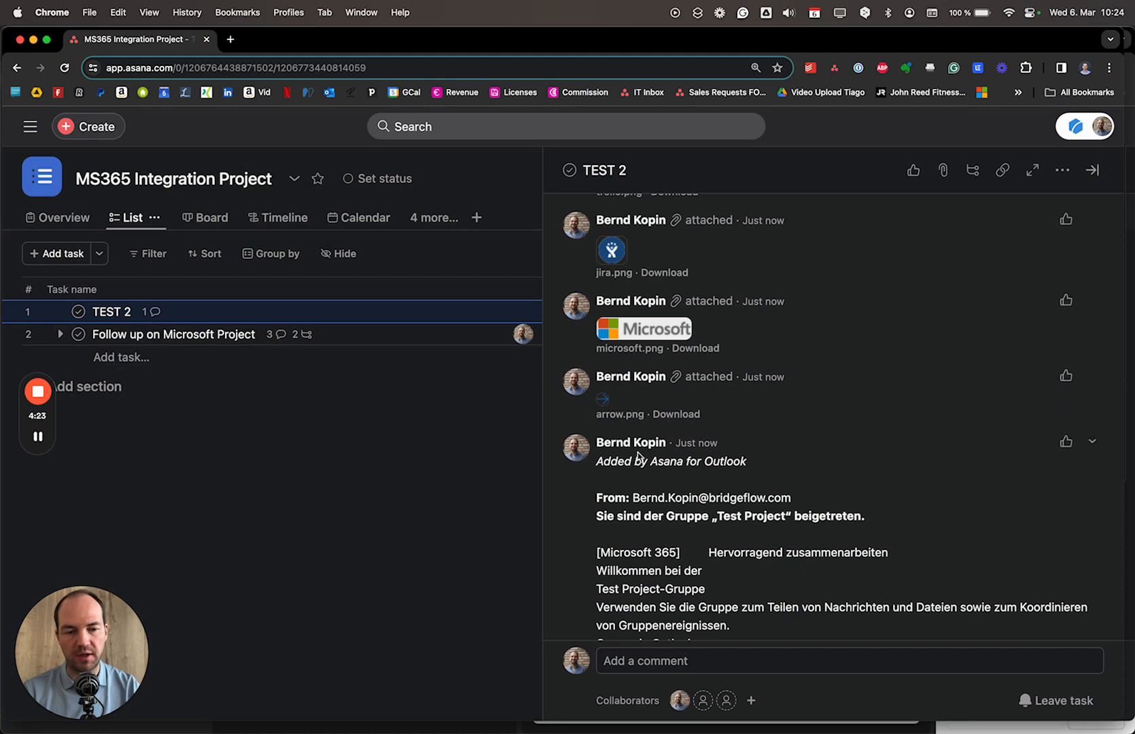
- Scroll through the 'Added by Asana for Outlook' comment on TEST 2 to its Microsoft Corporation footer
{"action": "left_click_drag", "start_coordinate": [602, 463], "coordinate": [751, 464]}
{"action": "scroll", "coordinate": [721, 517], "scroll_direction": "down", "scroll_amount": 8}
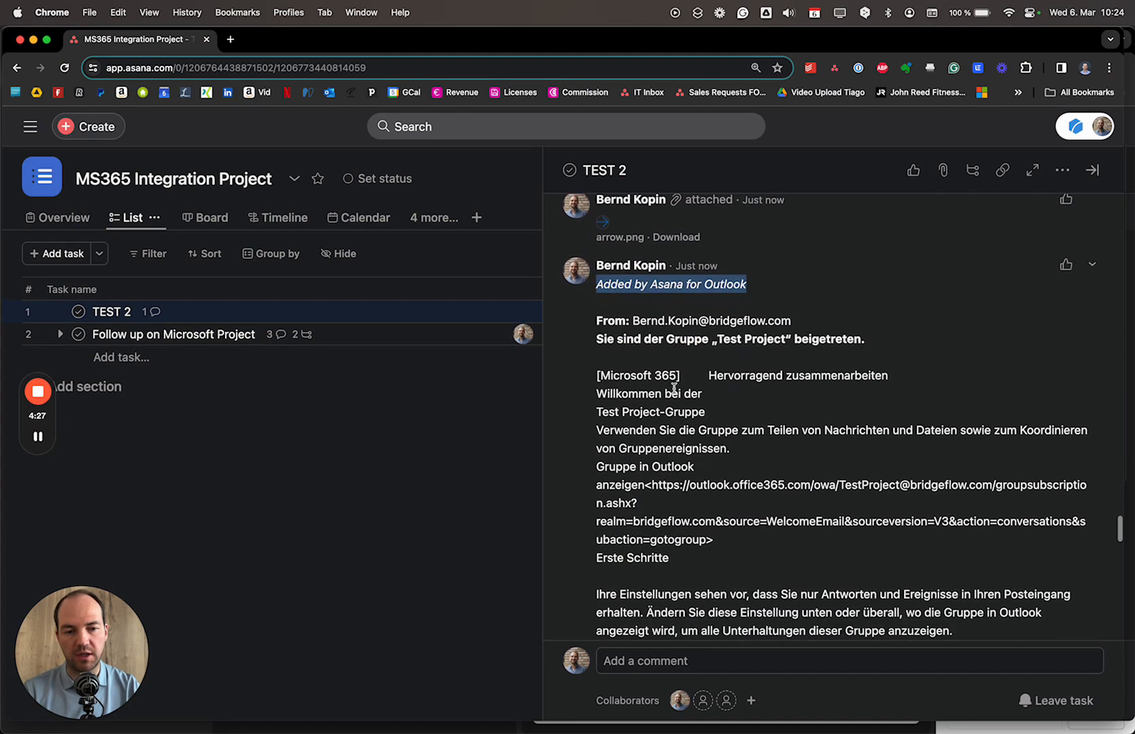
{"action": "scroll", "coordinate": [689, 513], "scroll_direction": "down", "scroll_amount": 20}
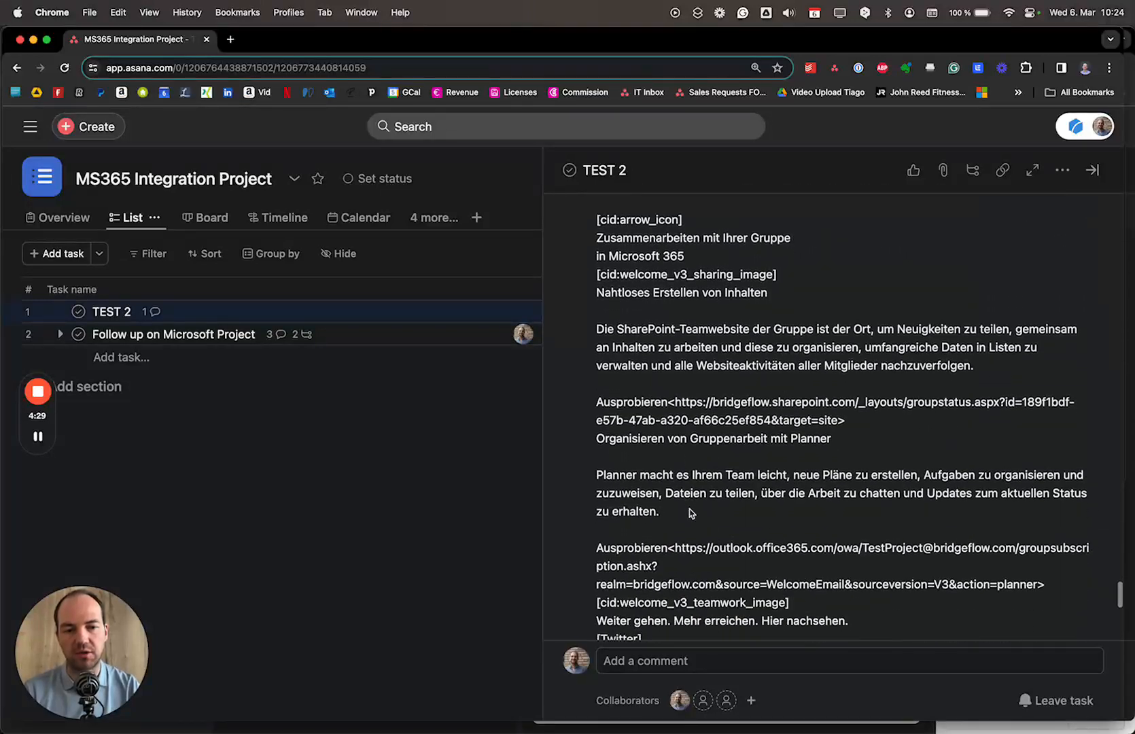
{"action": "scroll", "coordinate": [689, 509], "scroll_direction": "down", "scroll_amount": 3}
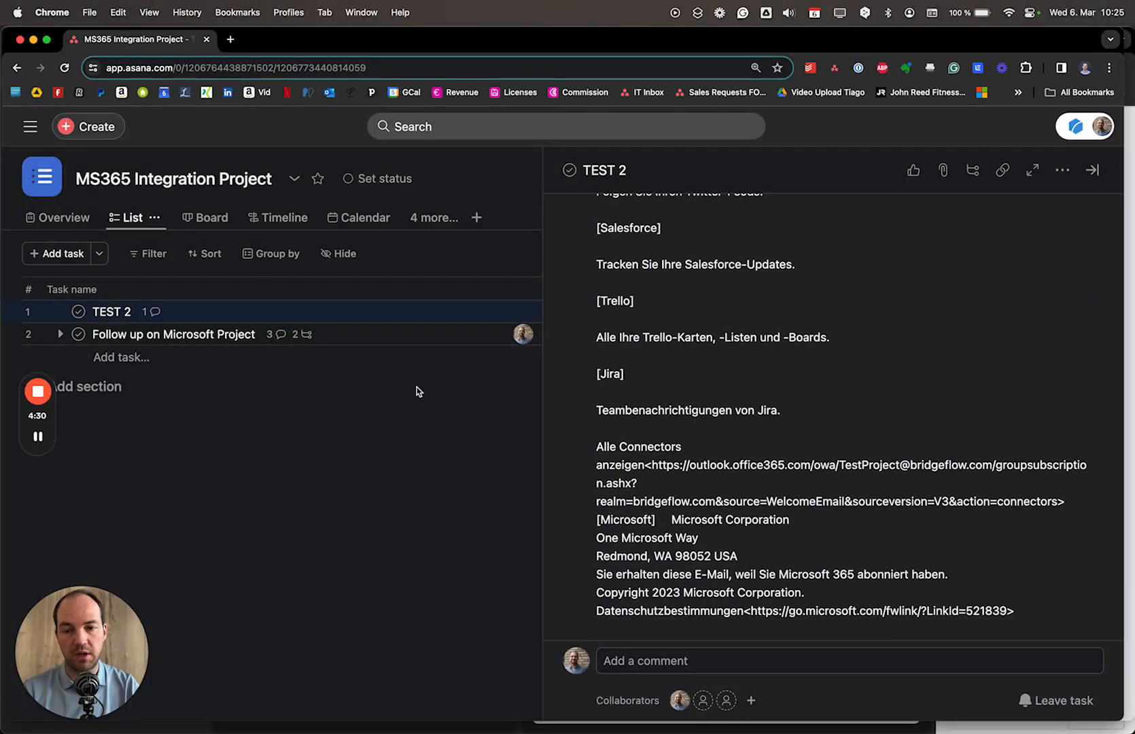
{"action": "key", "text": "super+Tab"}
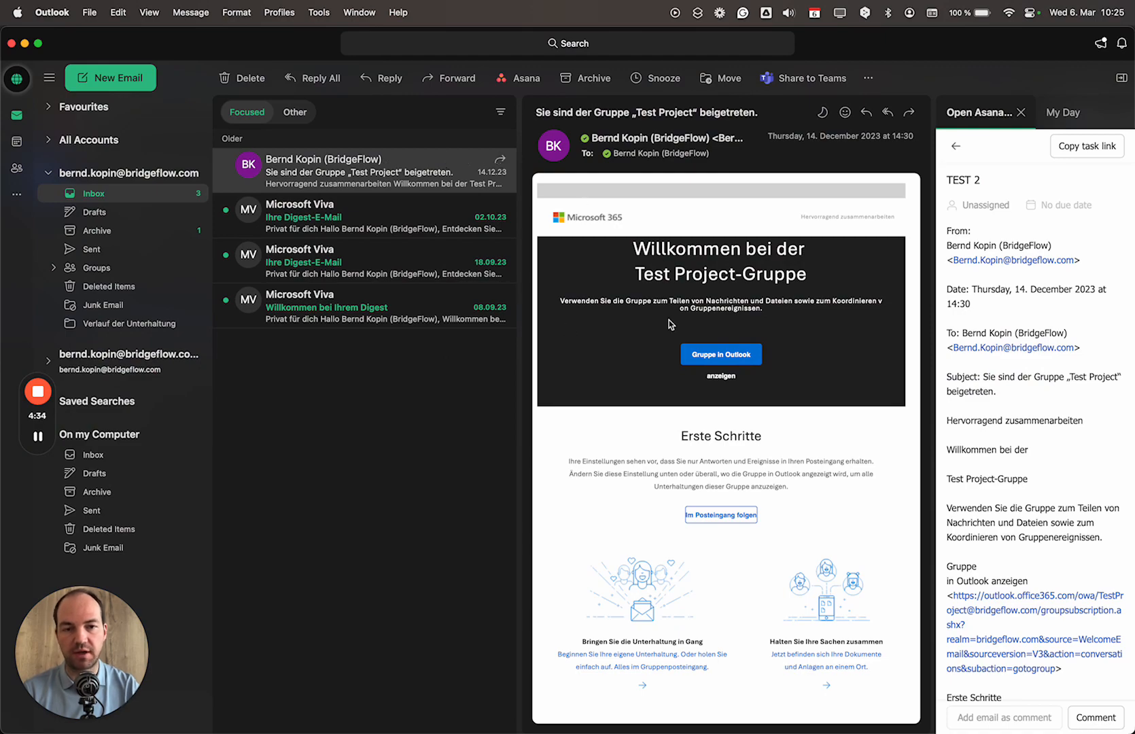
{"action": "key", "text": "super+Tab"}
- Open the Follow up on Microsoft Project task, then return to Outlook
{"action": "scroll", "coordinate": [679, 352], "scroll_direction": "up", "scroll_amount": 7}
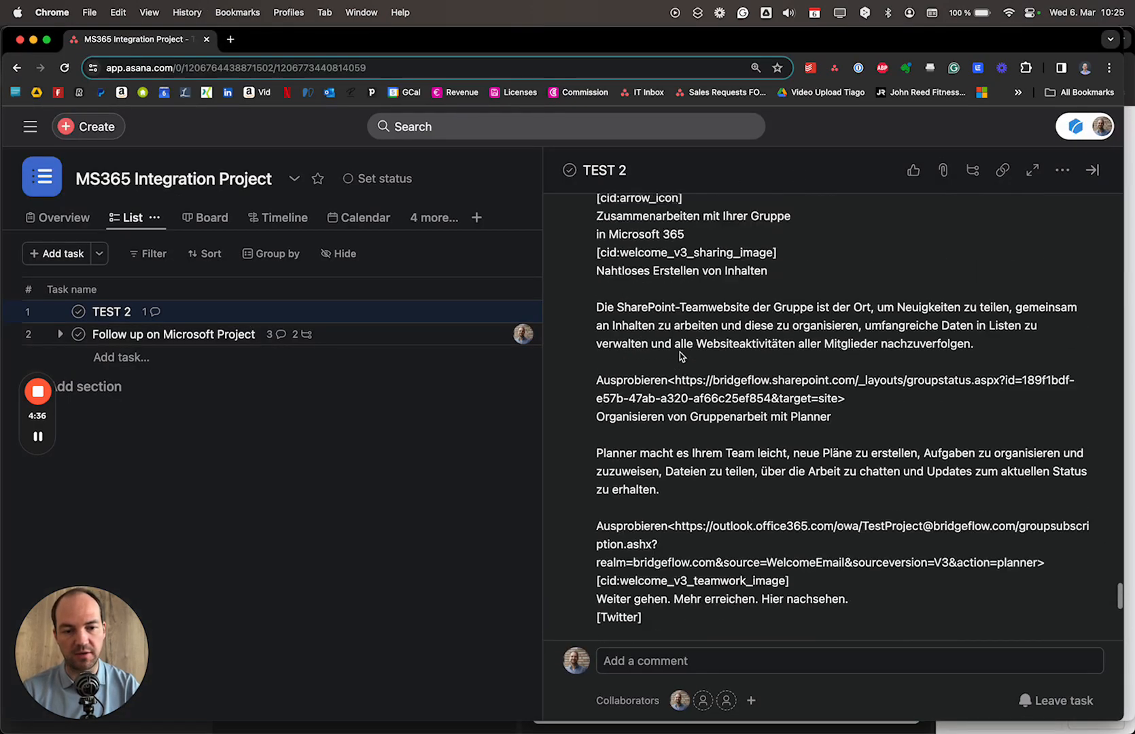
{"action": "scroll", "coordinate": [679, 352], "scroll_direction": "down", "scroll_amount": 7}
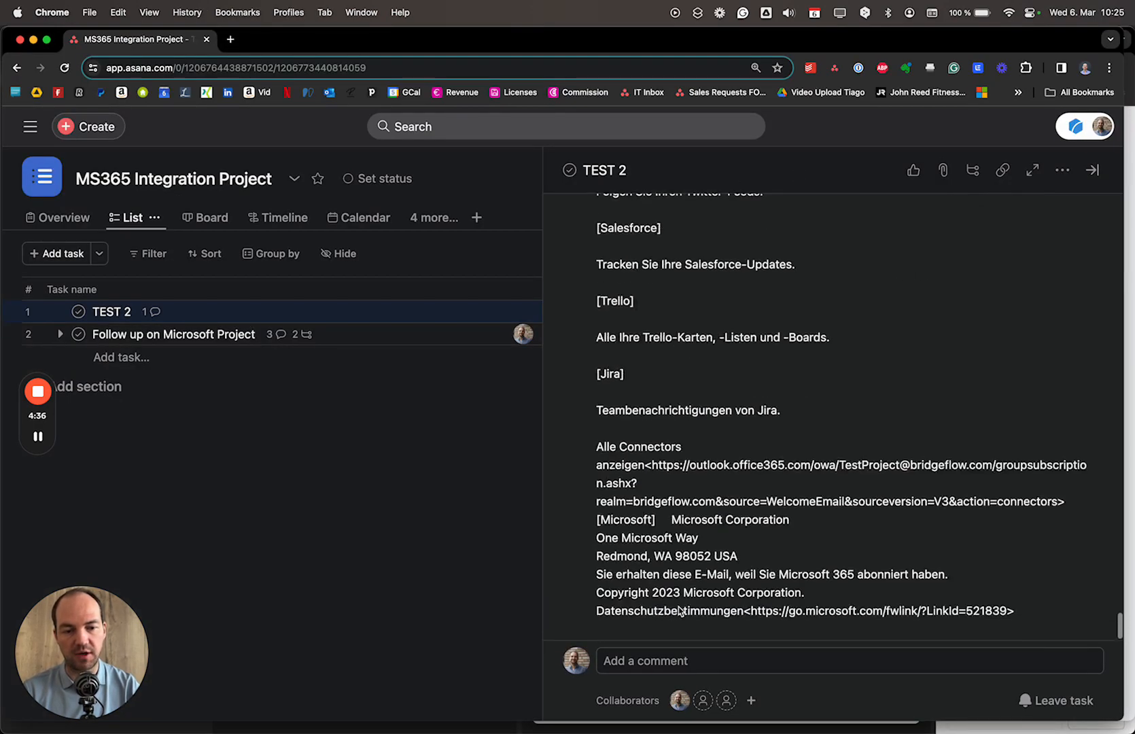
{"action": "left_click", "coordinate": [355, 335]}
{"action": "scroll", "coordinate": [677, 516], "scroll_direction": "down", "scroll_amount": 1}
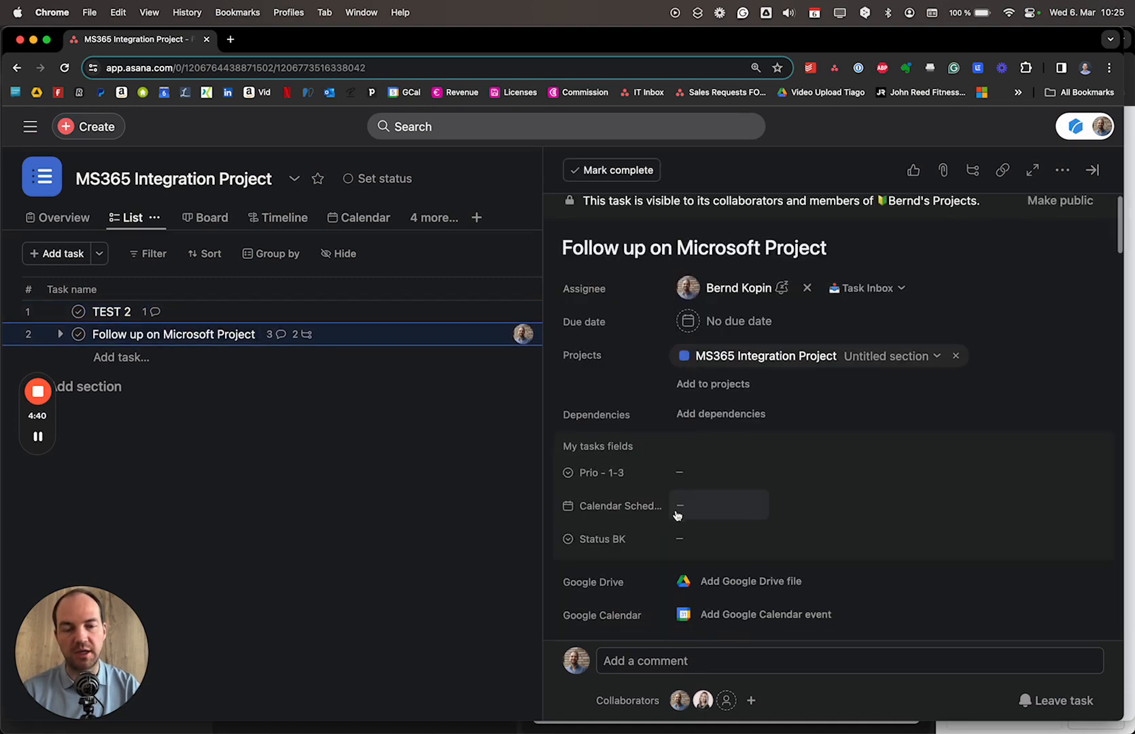
{"action": "key", "text": "super+Tab"}
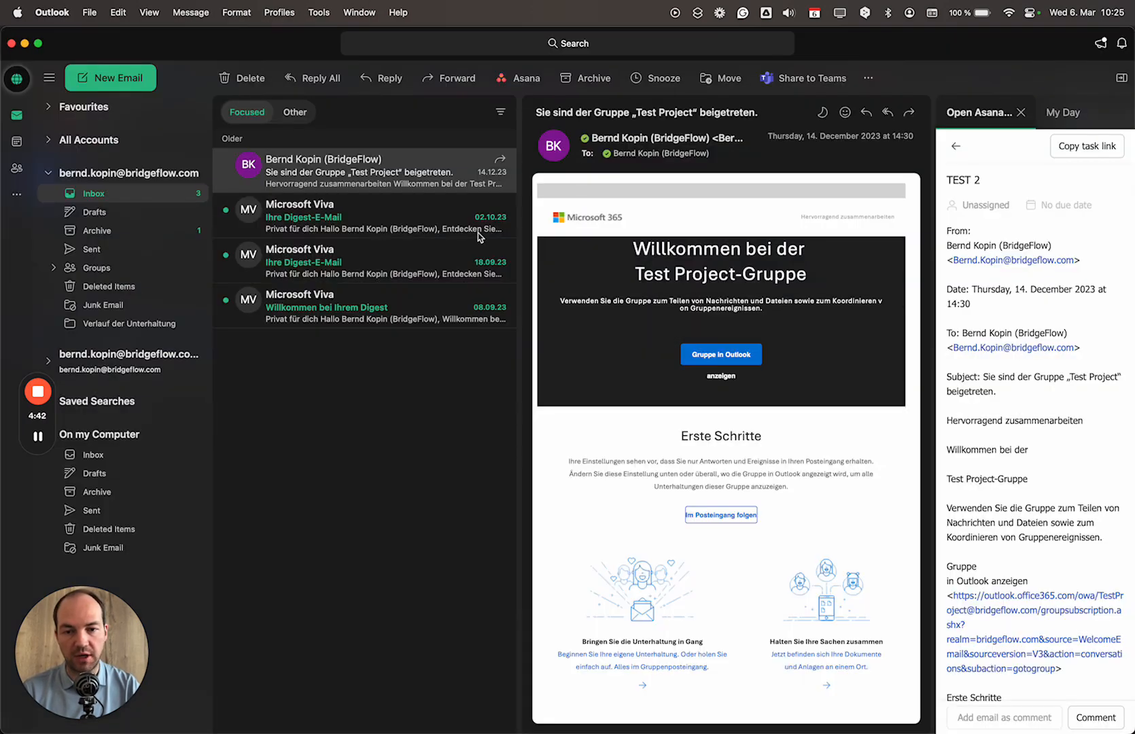
- Reply All to the Test Project welcome email with the body text 'Reply.'
{"action": "left_click", "coordinate": [888, 114]}
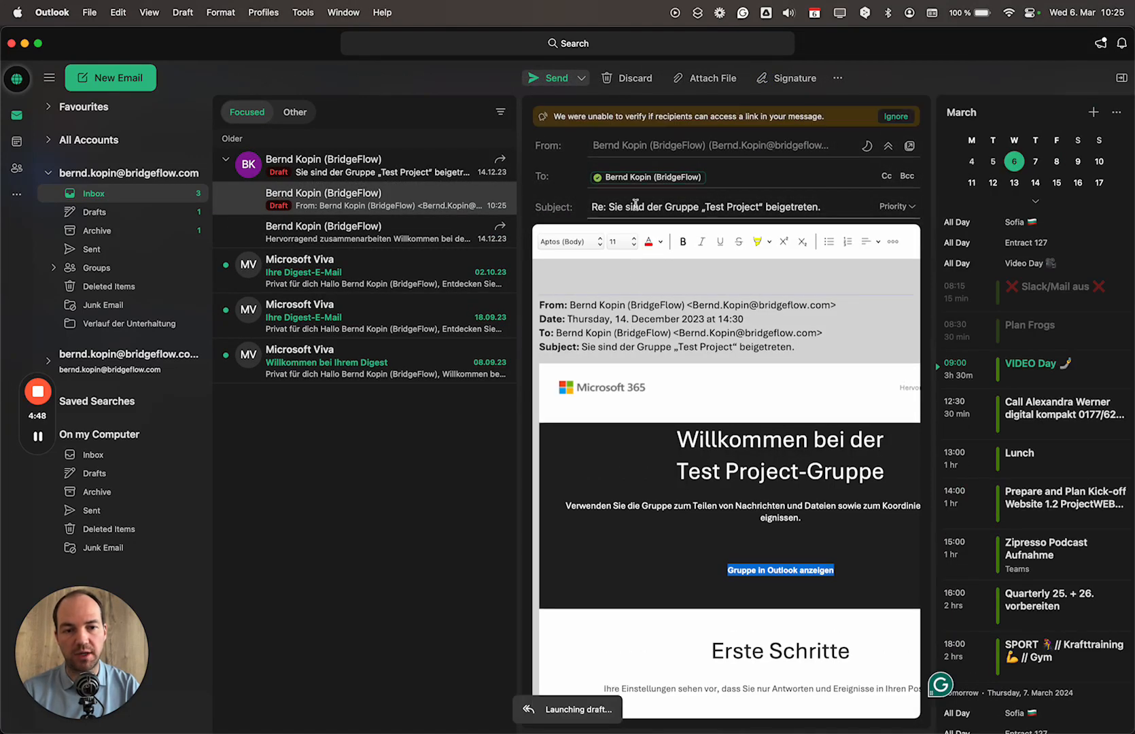
{"action": "type", "text": "feao"}
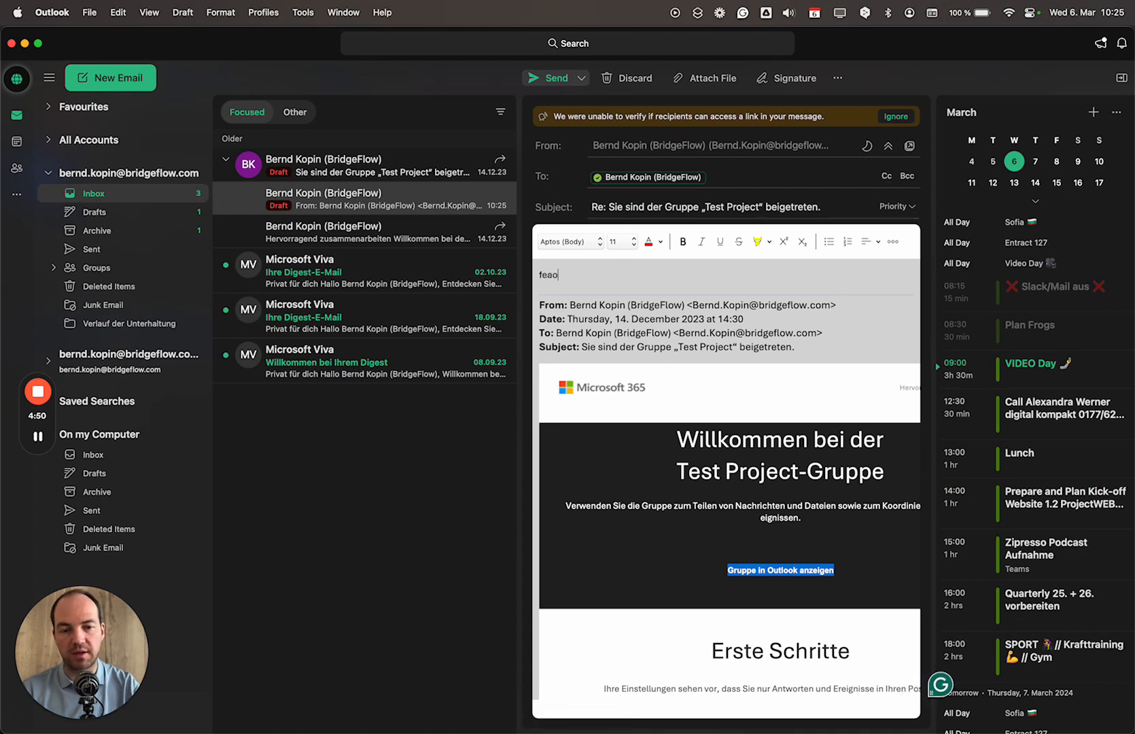
{"action": "key", "text": "BackSpace"}
{"action": "key", "text": "BackSpace"}
{"action": "key", "text": "BackSpace"}
{"action": "type", "text": "Reply."}
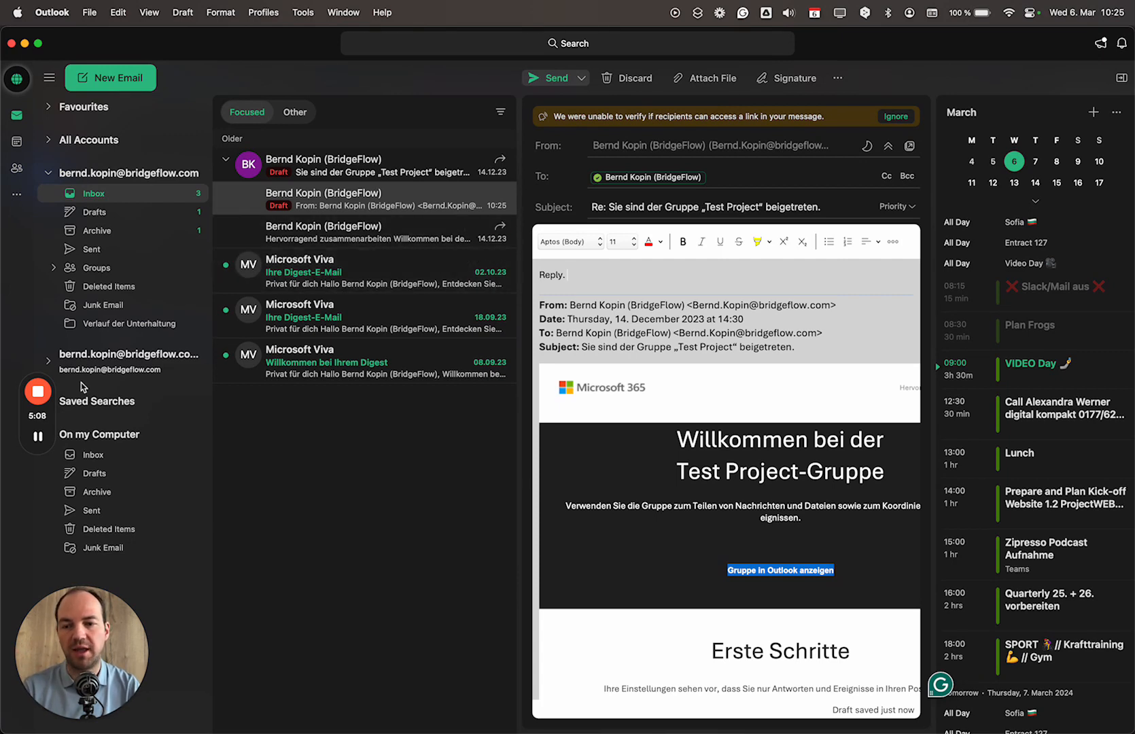
{"action": "mouse_move", "coordinate": [46, 399]}
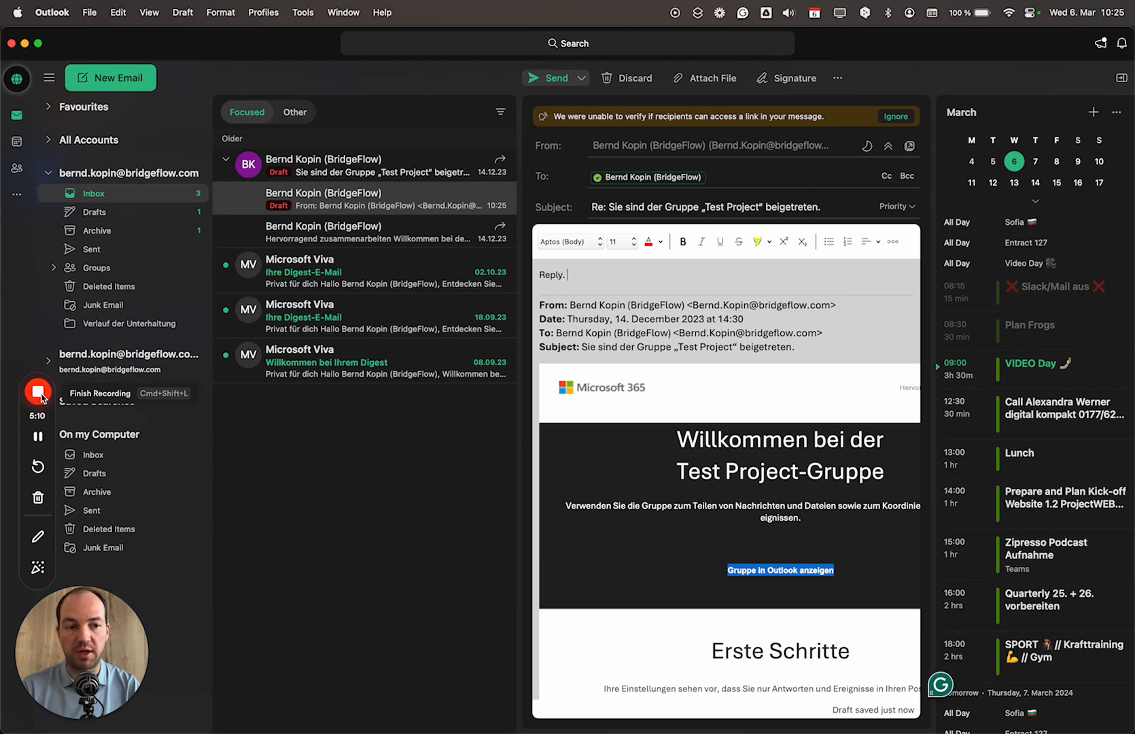